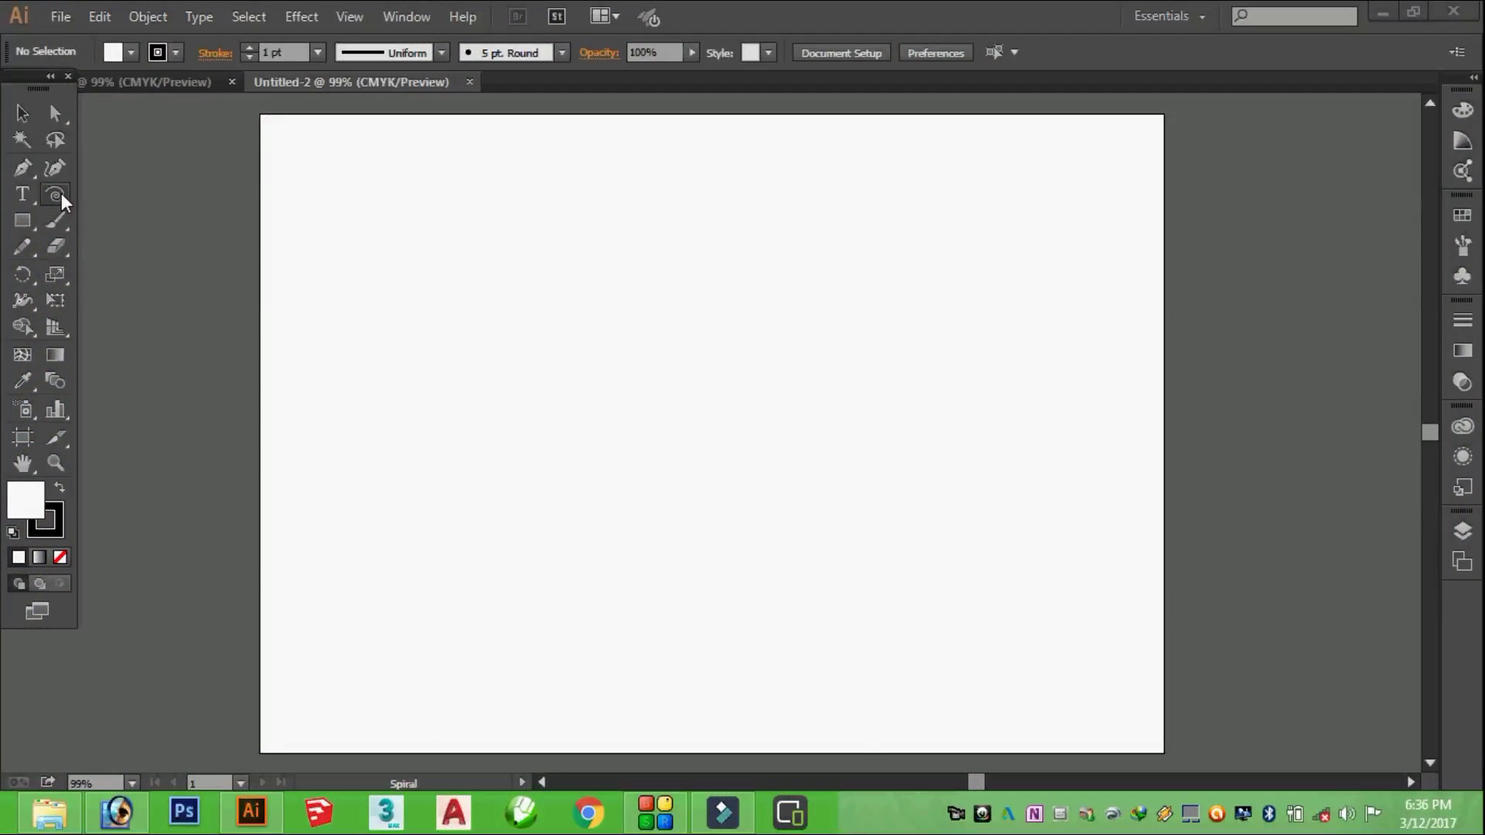
# Choose the Spiral tool and enter a 150 radius in its dialog on the artboard
pyautogui.click(62, 193)
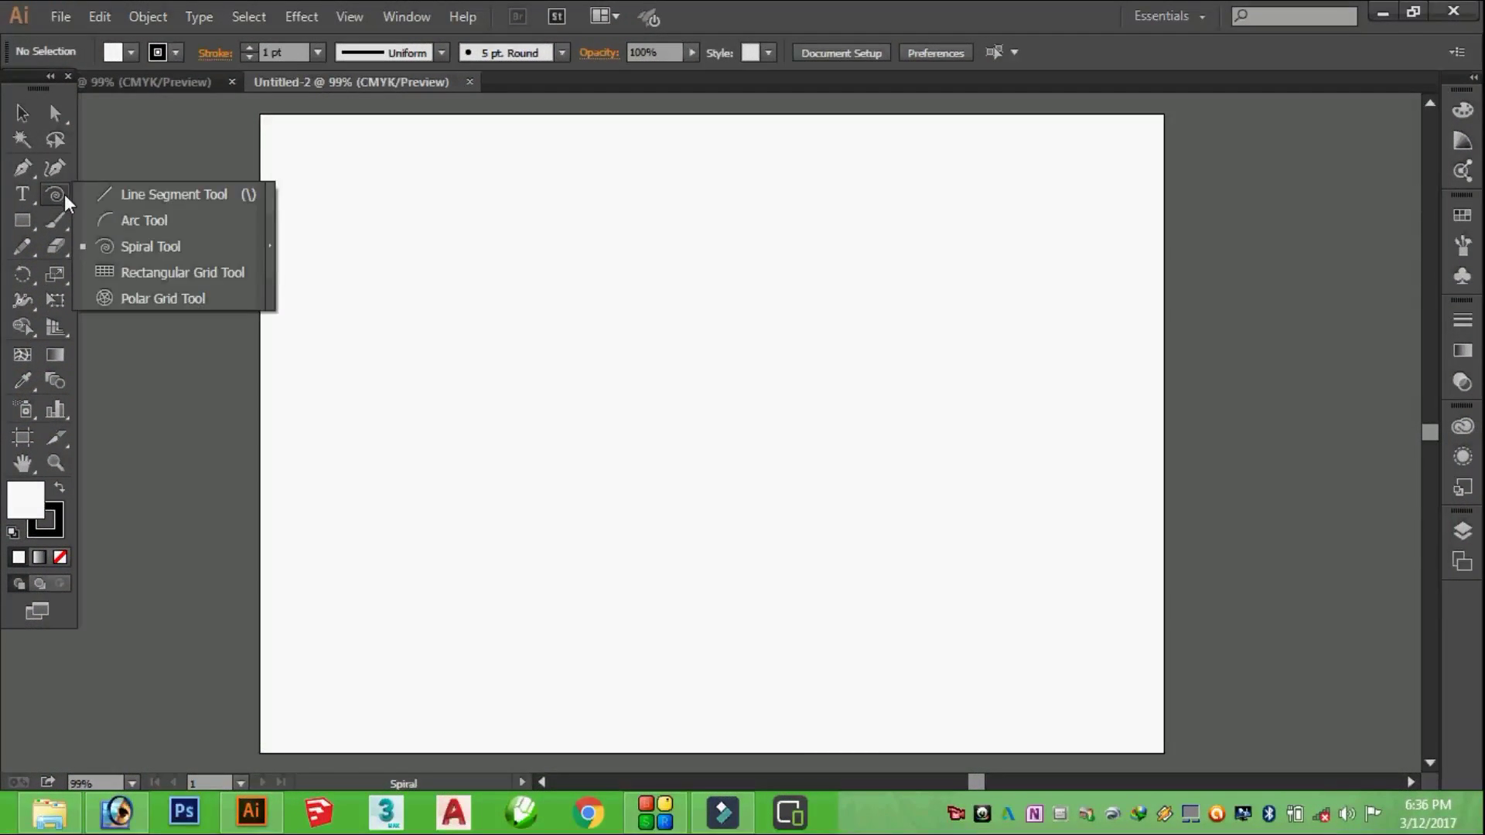
pyautogui.click(135, 246)
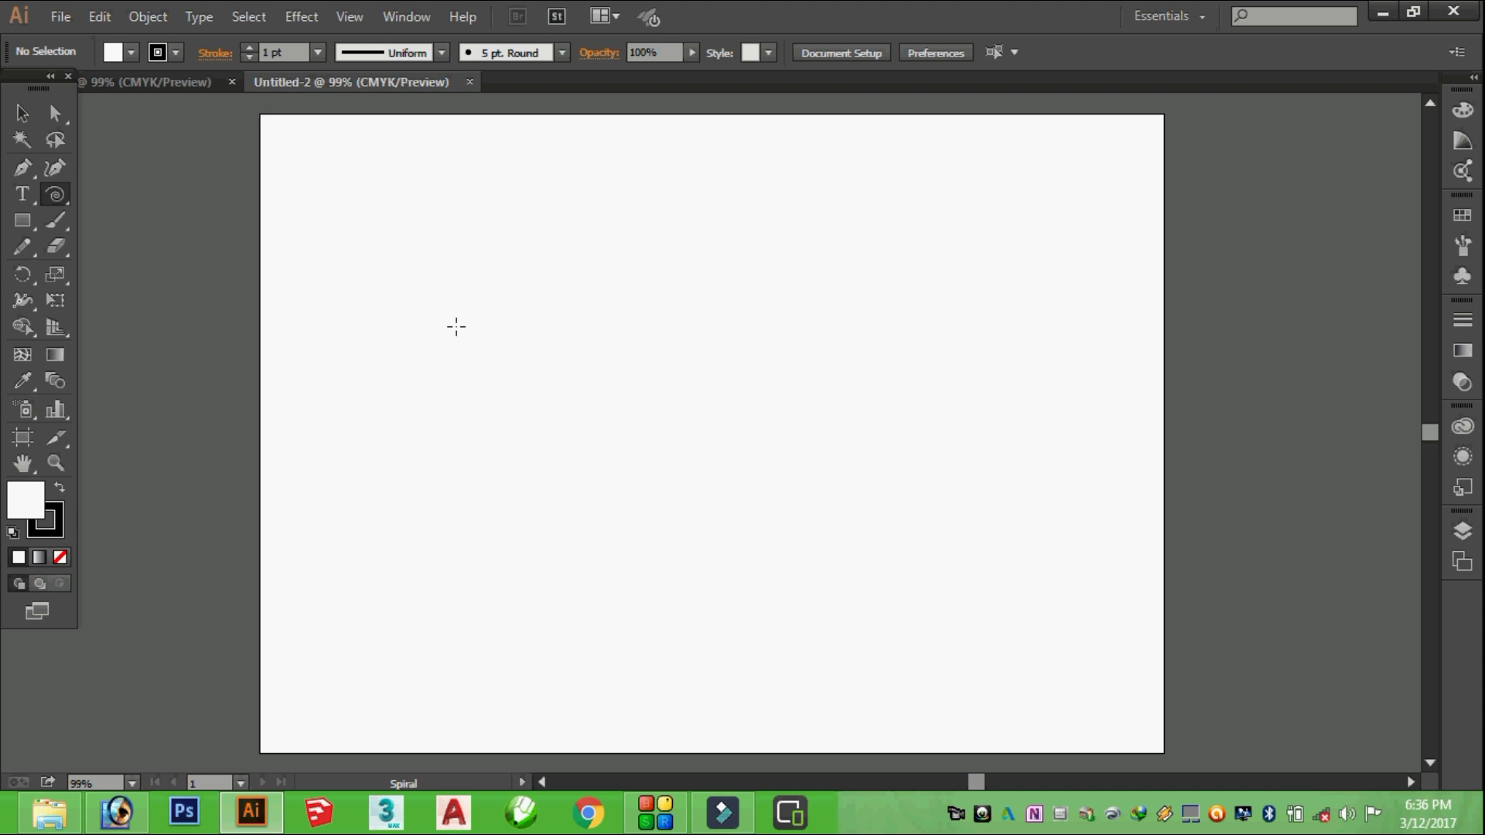
pyautogui.click(457, 326)
pyautogui.moveTo(687, 261); pyautogui.dragTo(698, 251)
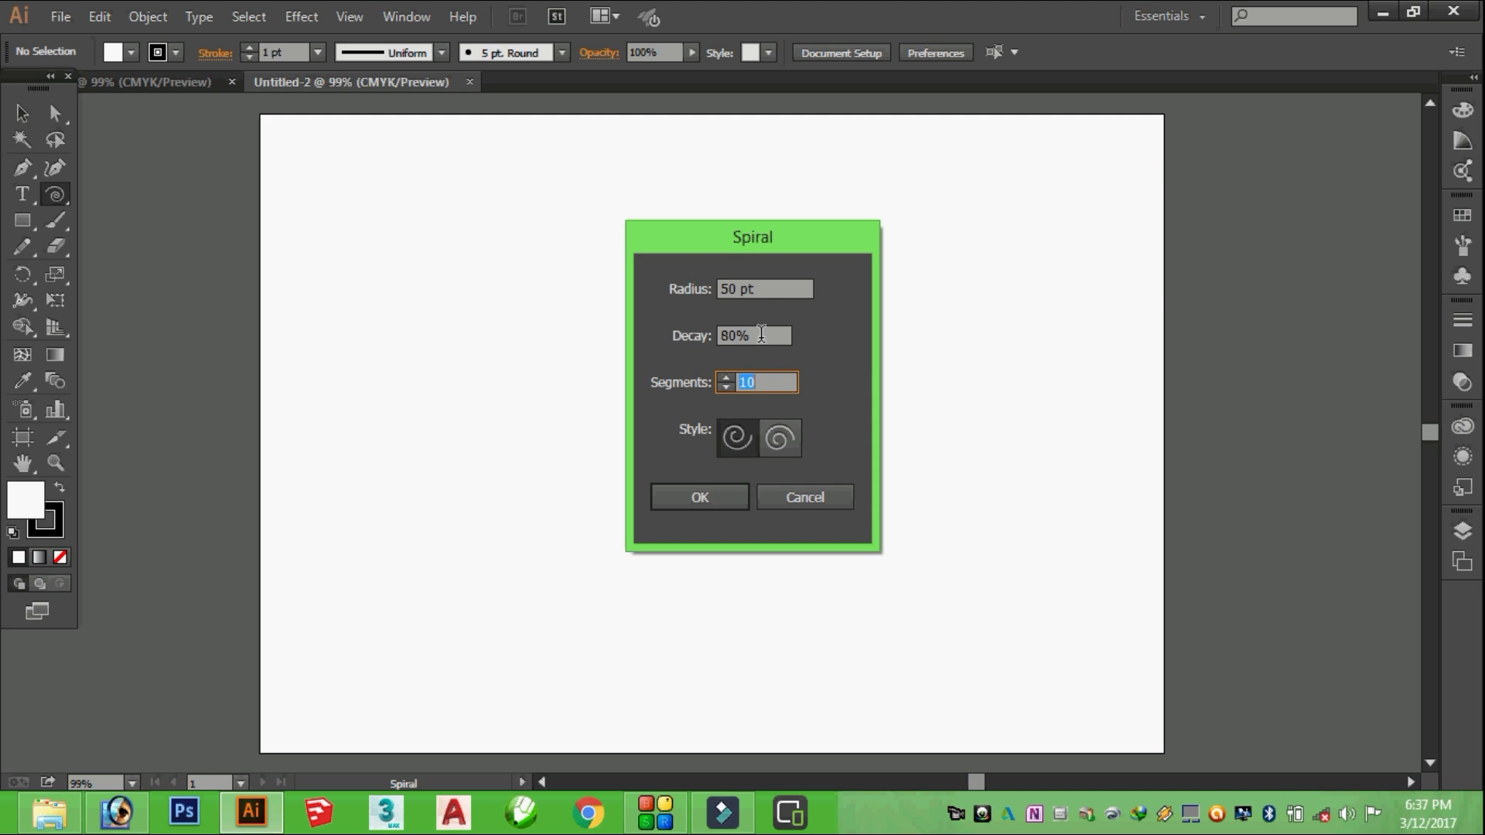
pyautogui.click(759, 291)
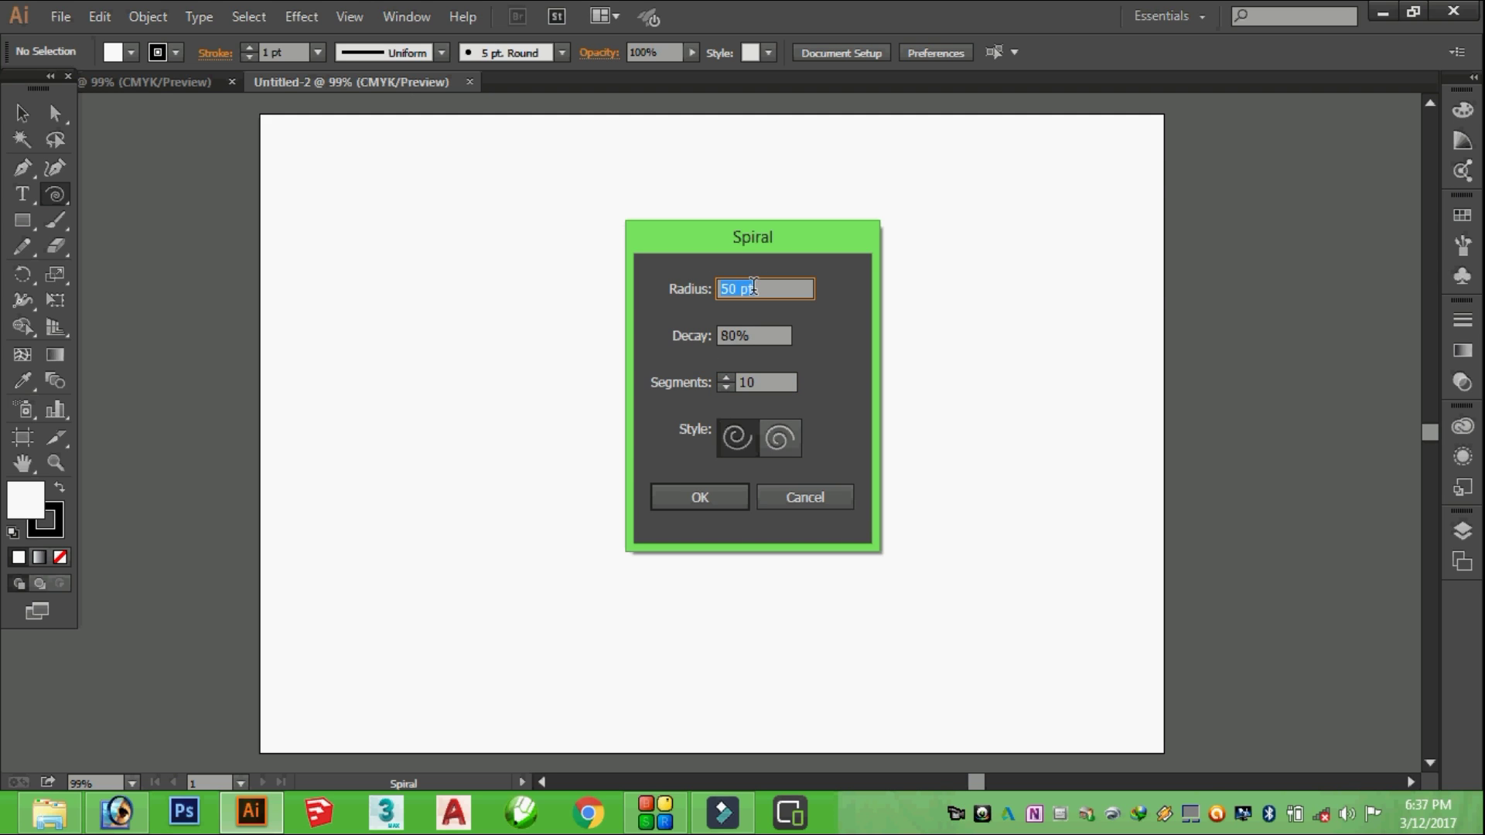
pyautogui.write('150')
# Draw the spiral with an 8 pt stroke and the tapered triangle width profile
pyautogui.click(700, 497)
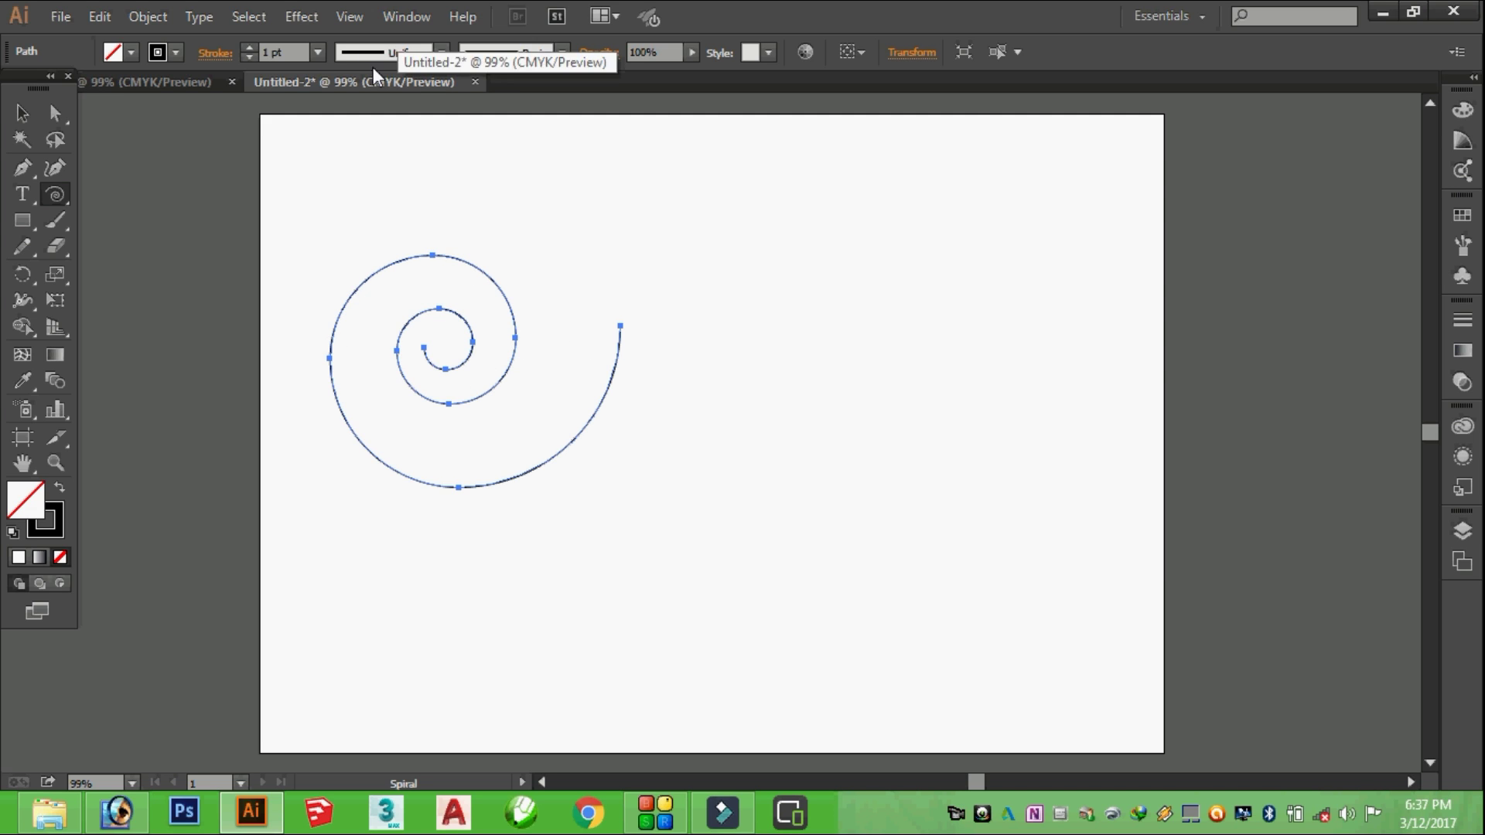
pyautogui.click(316, 53)
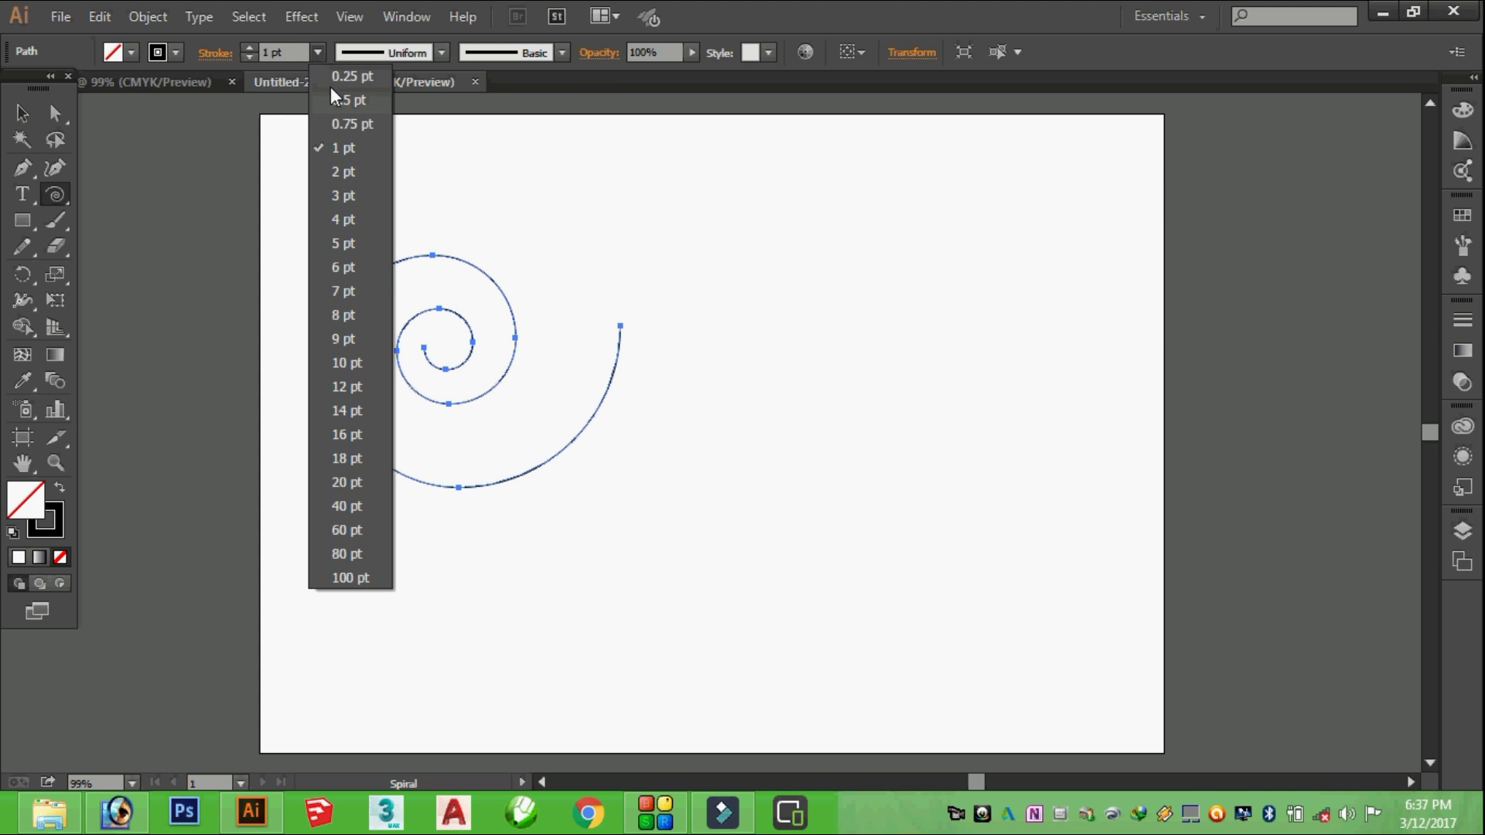
pyautogui.click(345, 315)
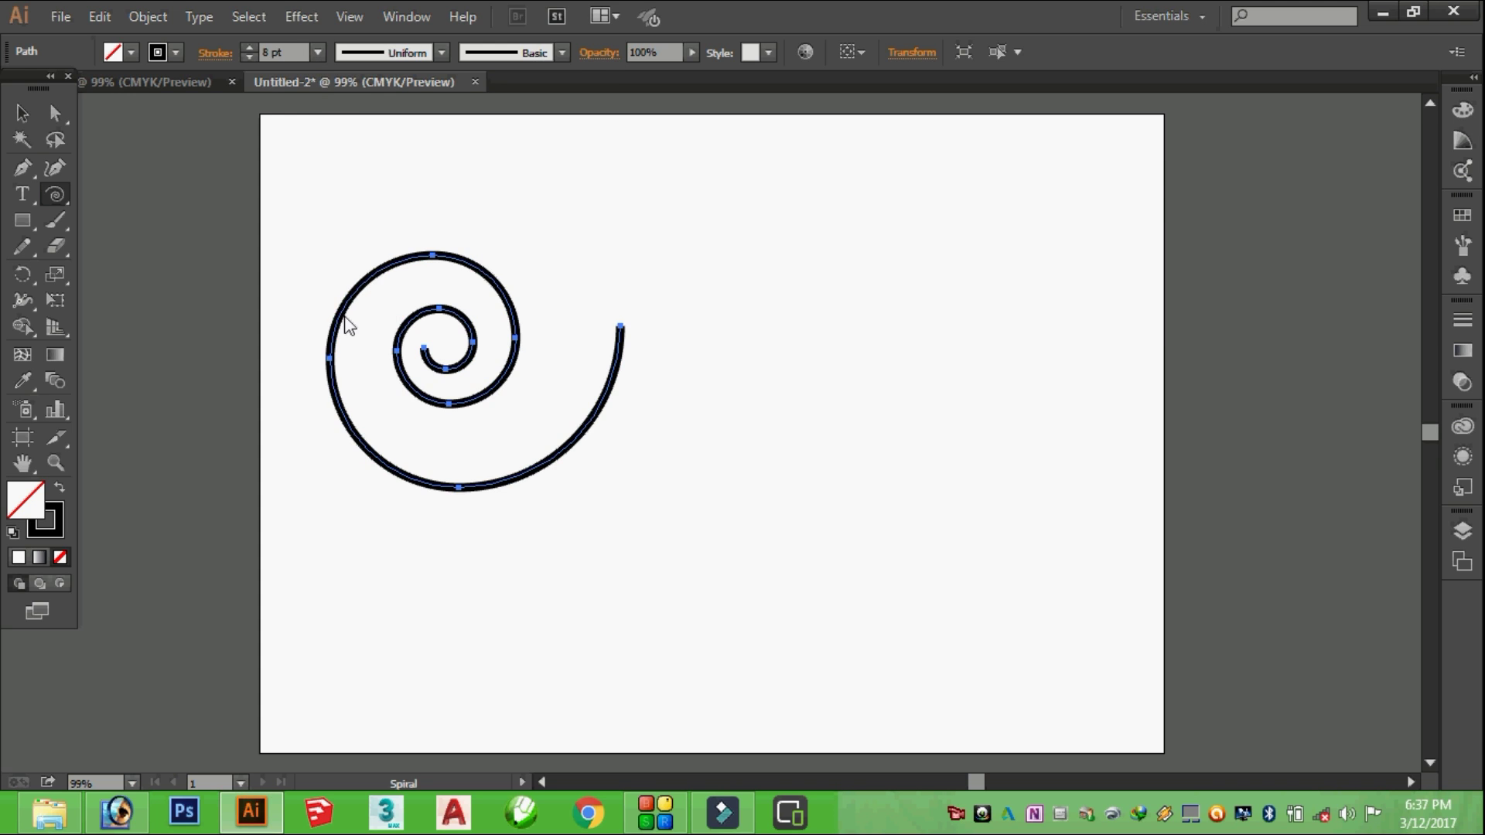
pyautogui.click(437, 51)
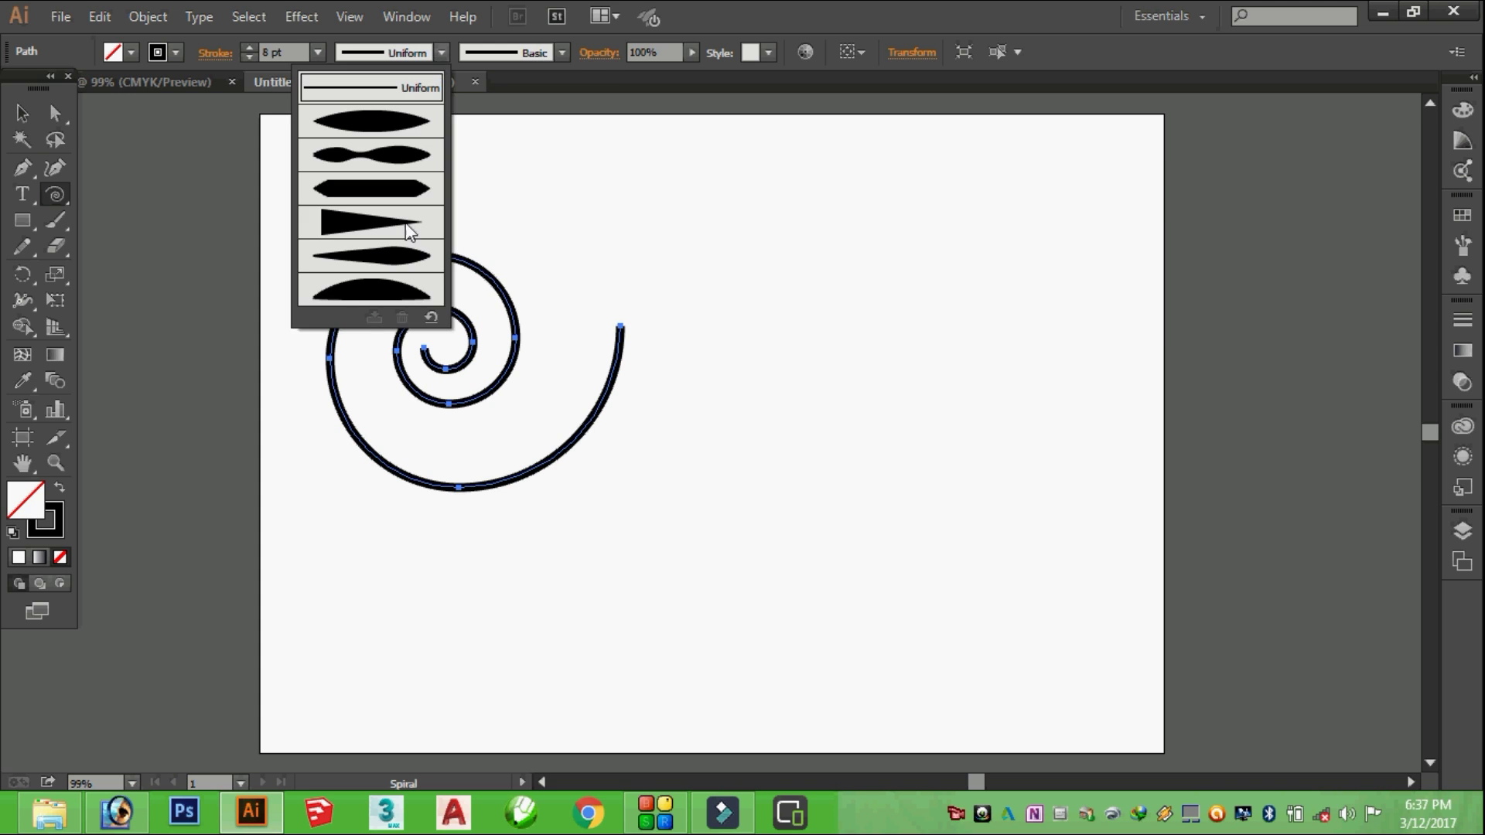
pyautogui.click(379, 230)
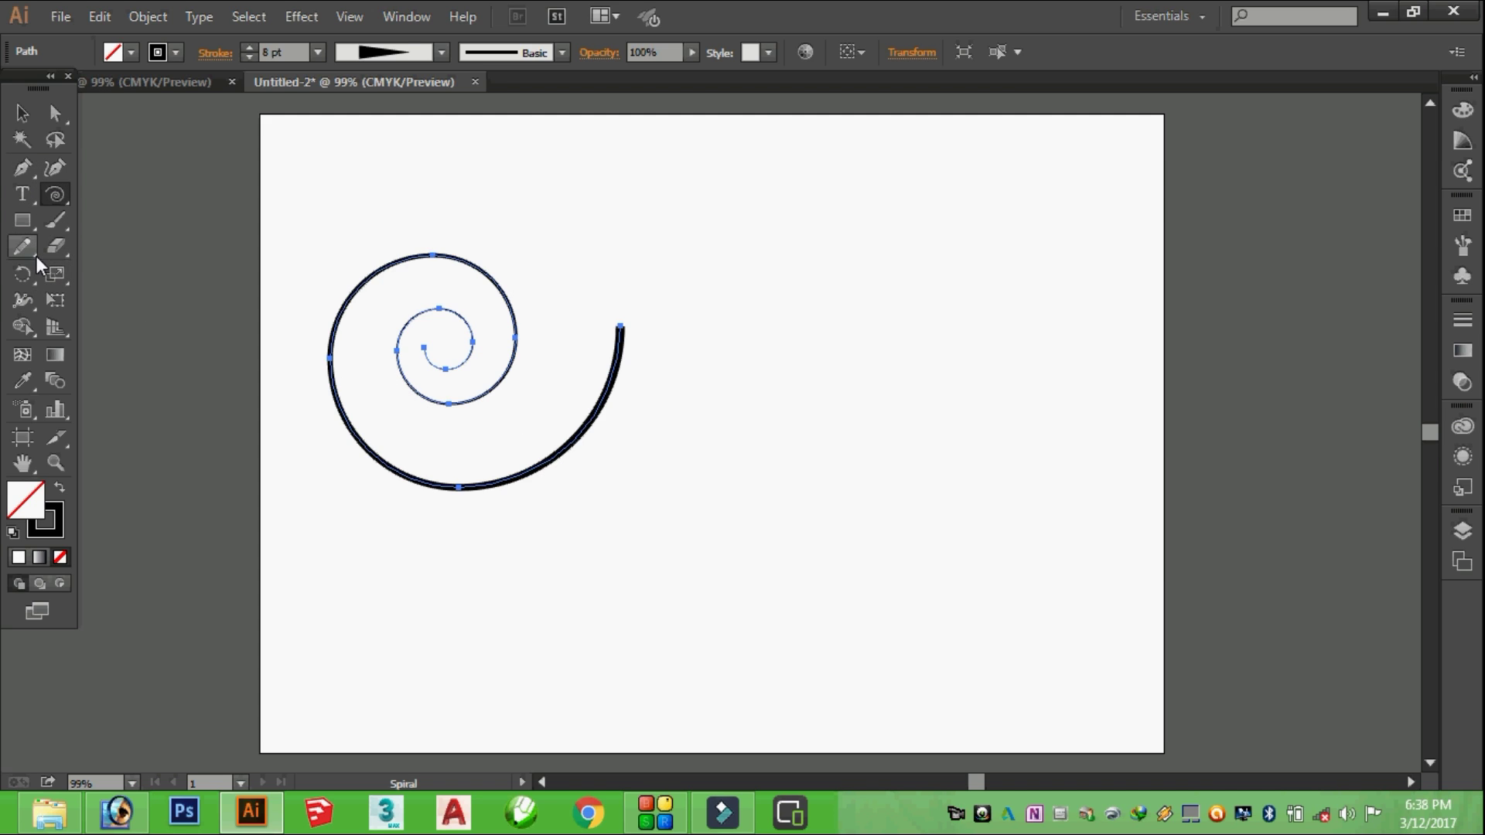
# Undo the tapered profile and scale the spiral down from its top-left corner
pyautogui.click(20, 278)
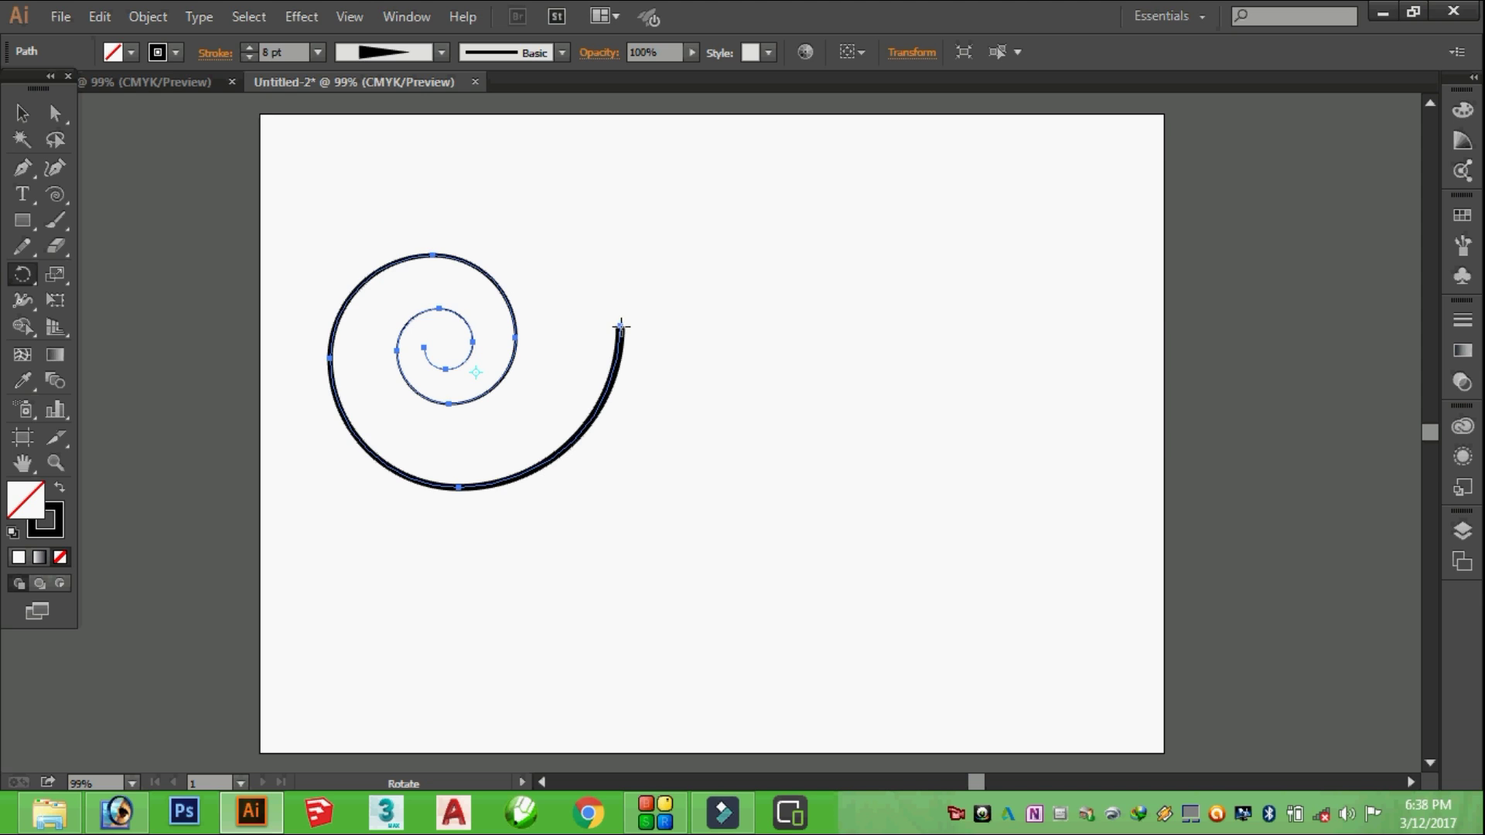
pyautogui.moveTo(620, 325); pyautogui.dragTo(621, 328)
pyautogui.hotkey('ctrl', 'z')
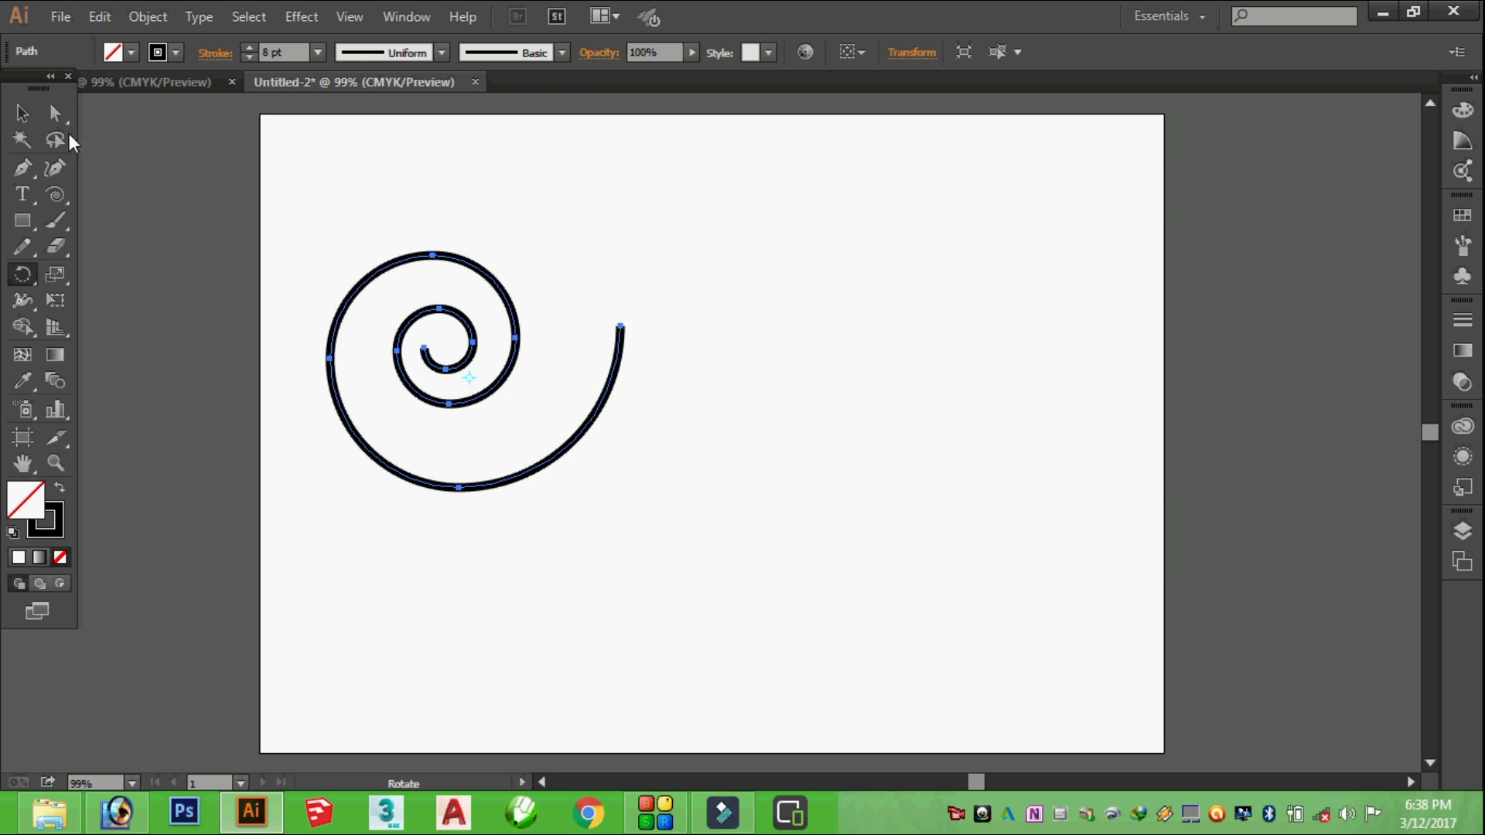
pyautogui.click(21, 113)
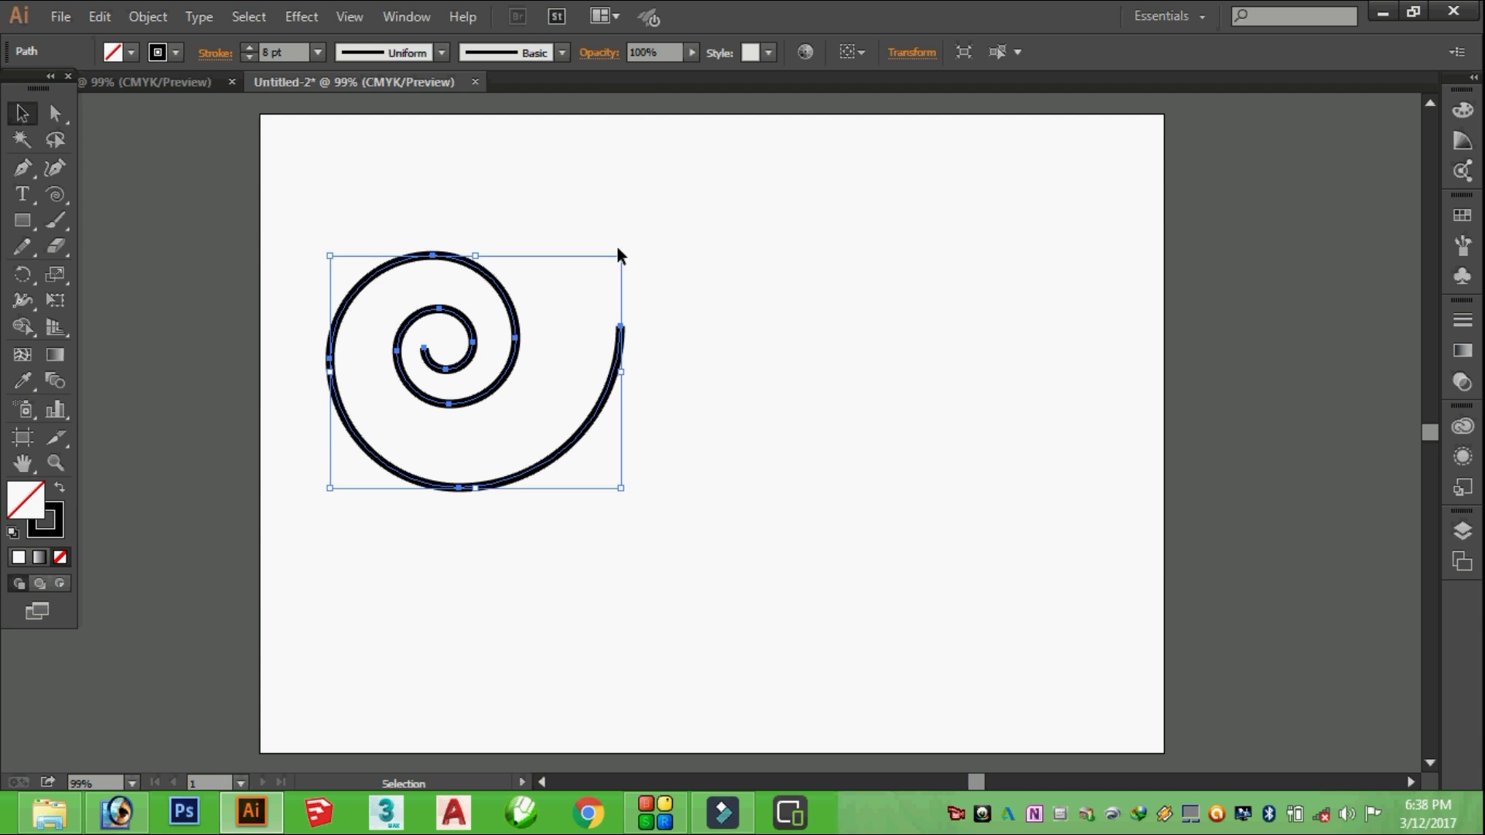
pyautogui.moveTo(625, 246)
pyautogui.mouseDown()
pyautogui.moveTo(600, 573)
pyautogui.moveTo(665, 270)
pyautogui.moveTo(610, 260)
pyautogui.moveTo(619, 270)
pyautogui.mouseUp()
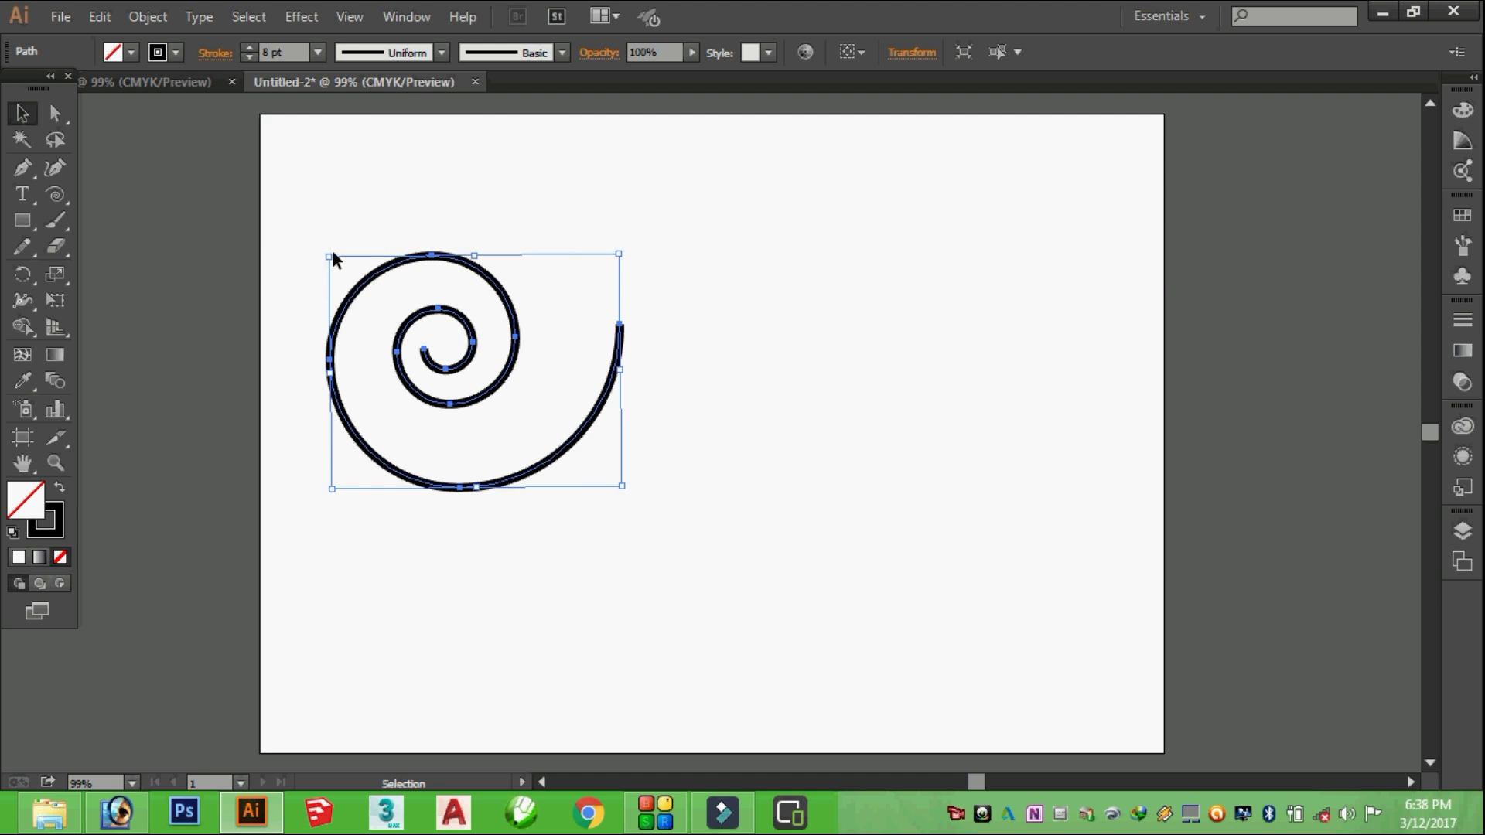
pyautogui.moveTo(328, 257); pyautogui.dragTo(395, 315)
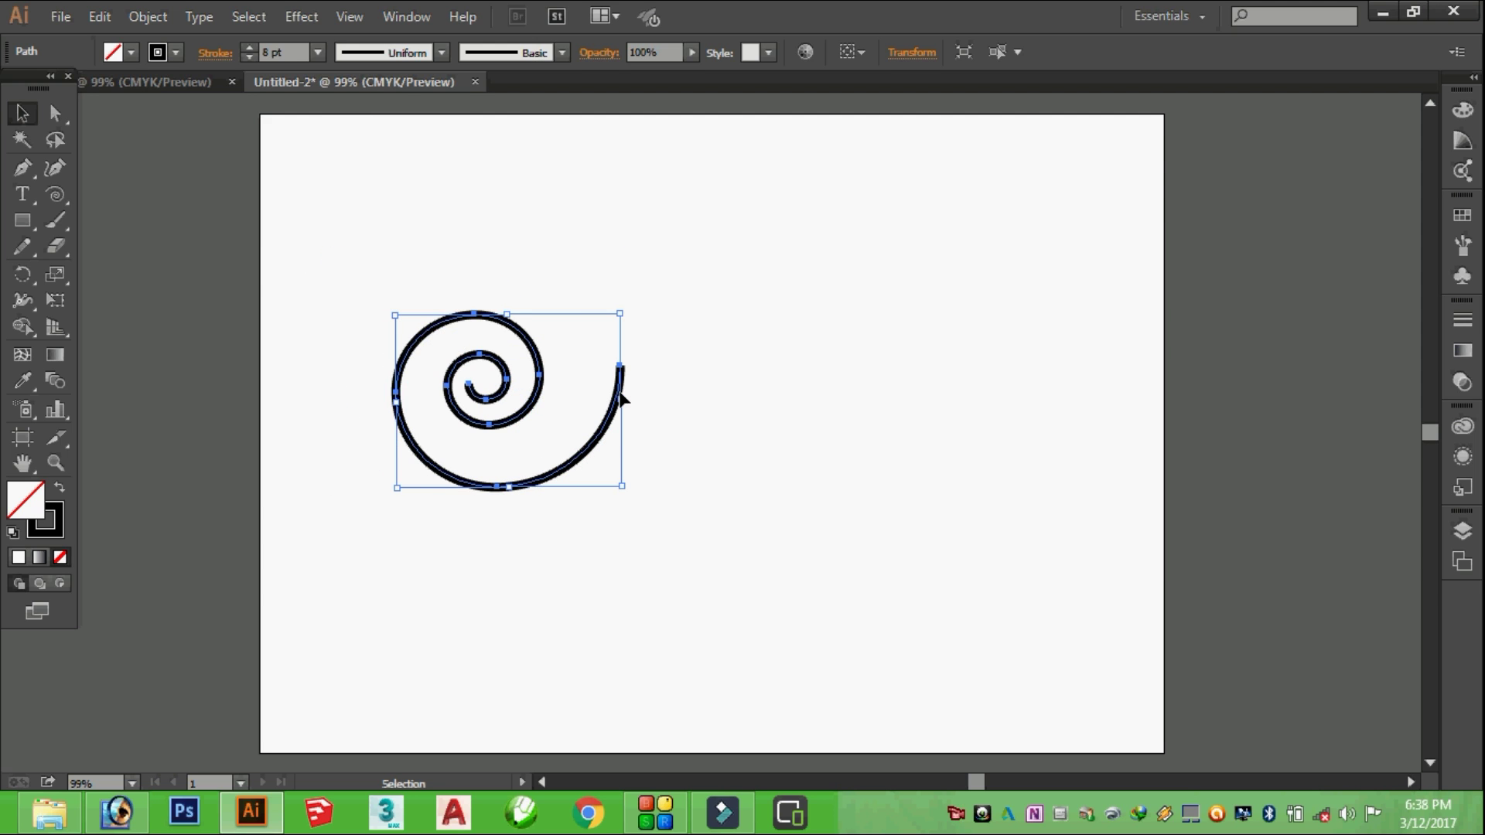
pyautogui.moveTo(622, 400)
pyautogui.mouseDown()
pyautogui.moveTo(752, 403)
pyautogui.moveTo(619, 402)
pyautogui.mouseUp()
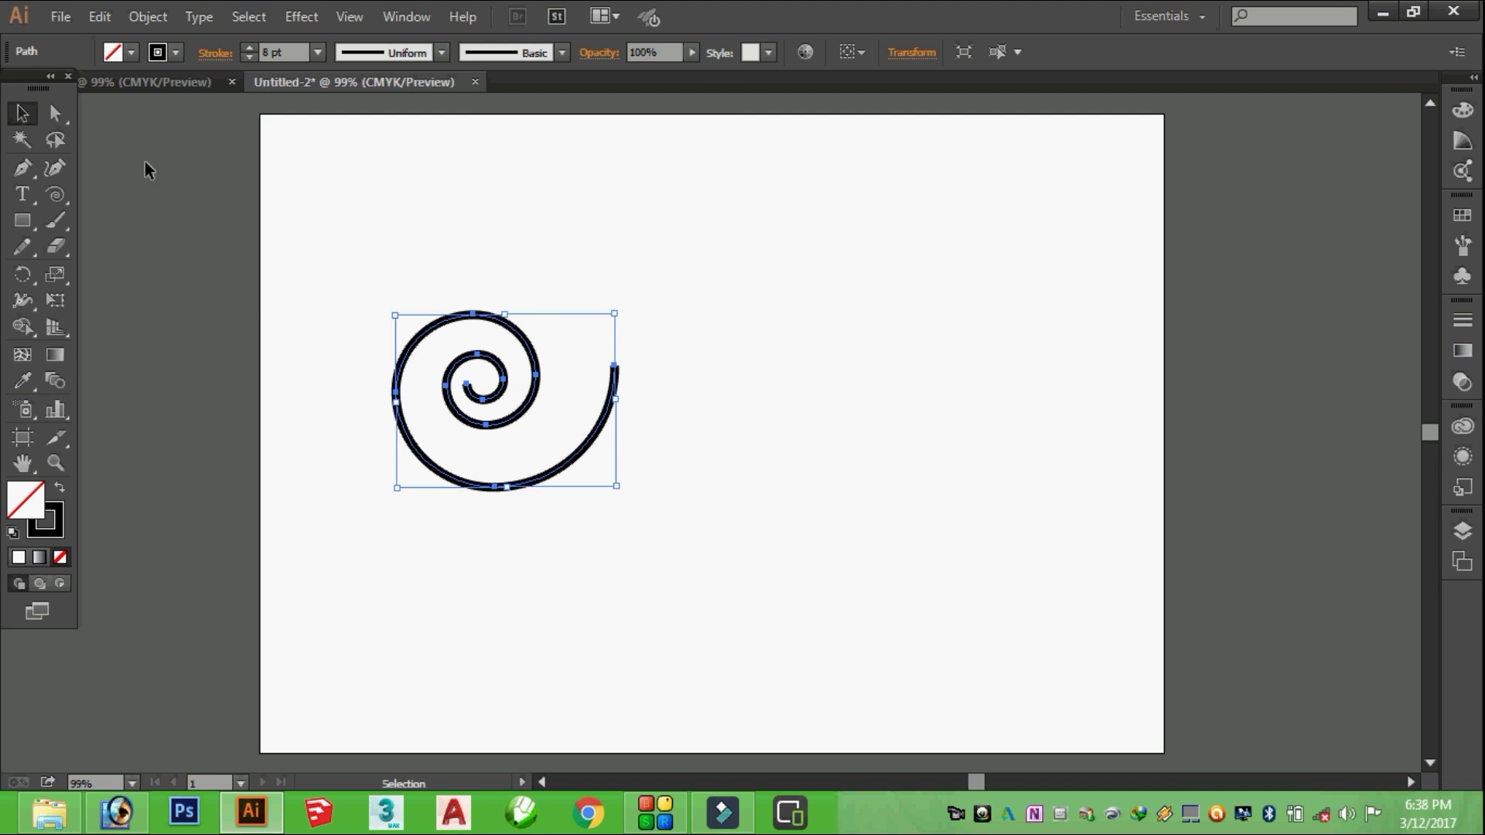
# Reselect the spiral and reapply the tapered width profile to its stroke
pyautogui.press('a')
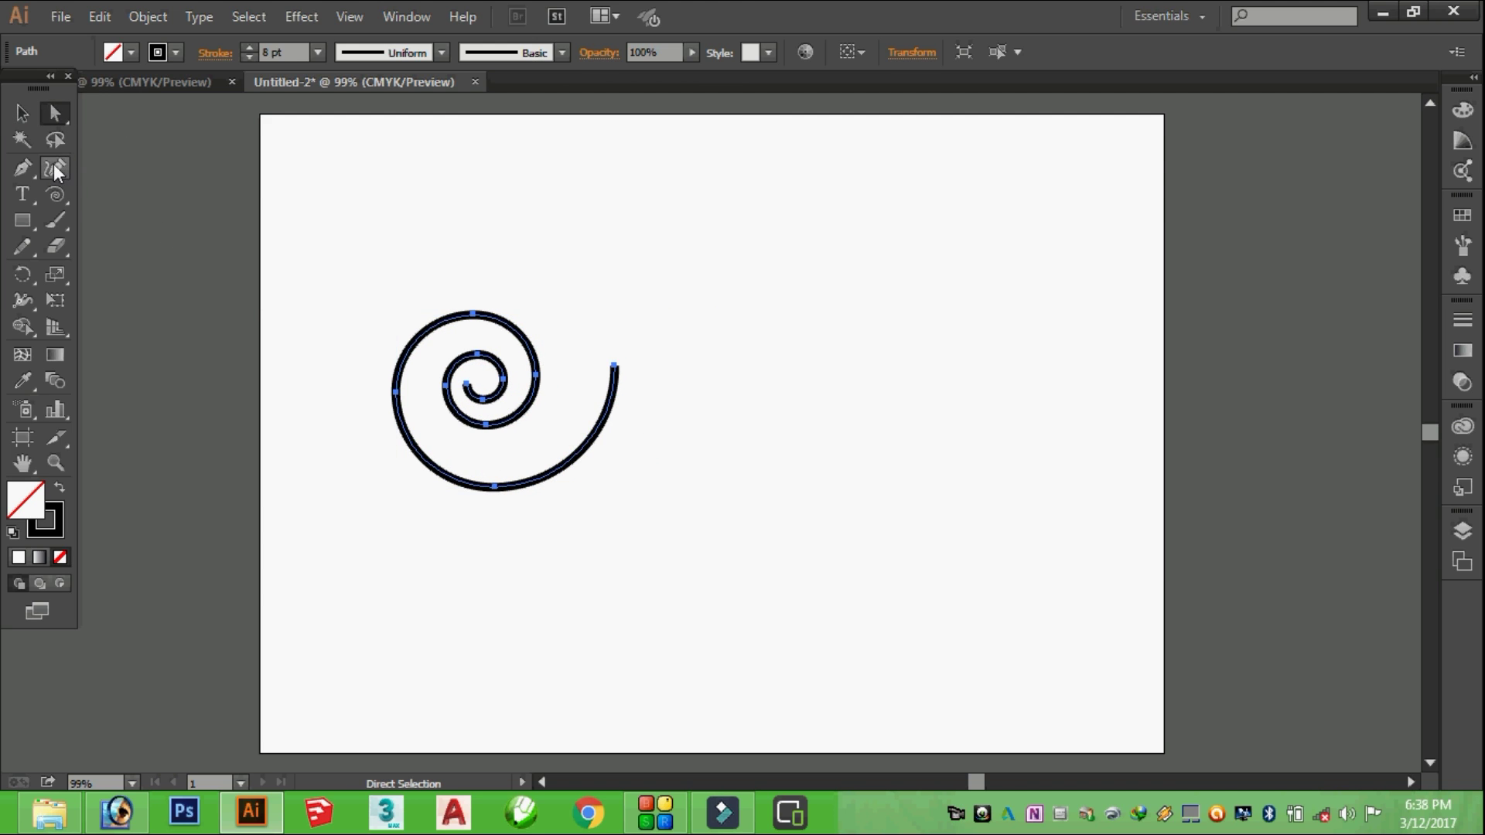
pyautogui.click(53, 164)
pyautogui.press('v')
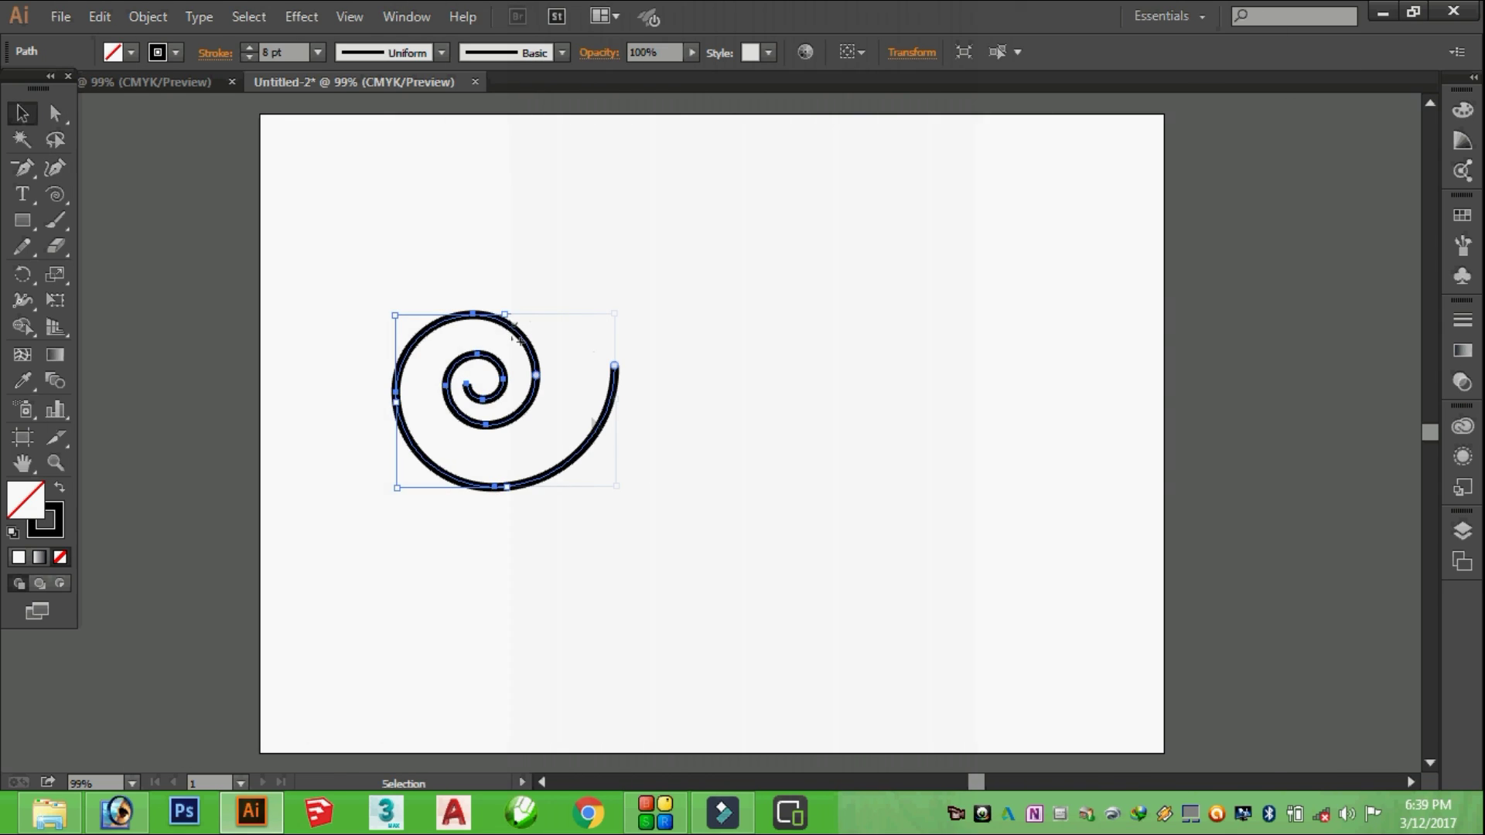
pyautogui.click(573, 336)
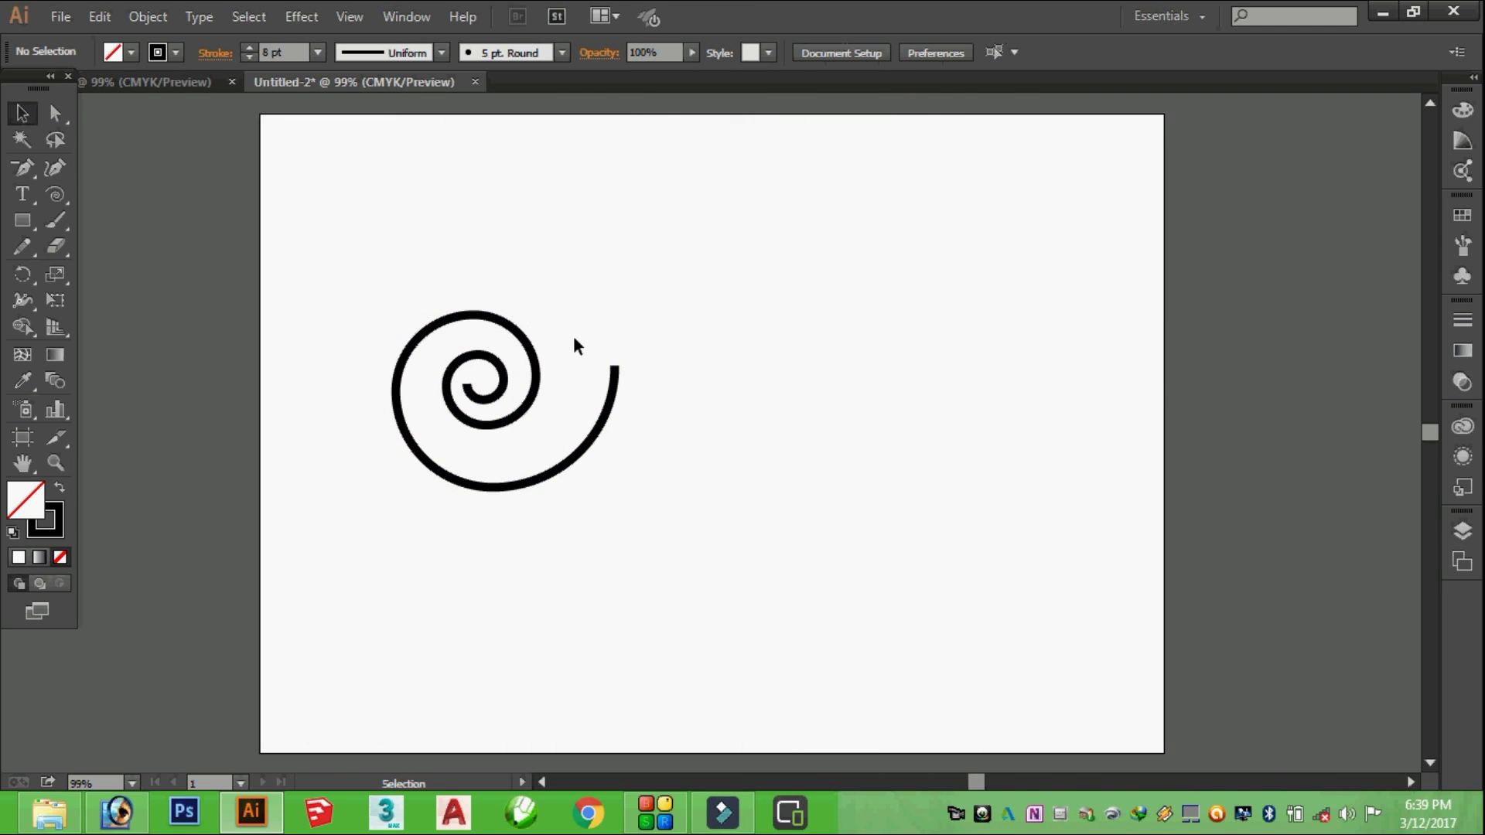
pyautogui.click(397, 371)
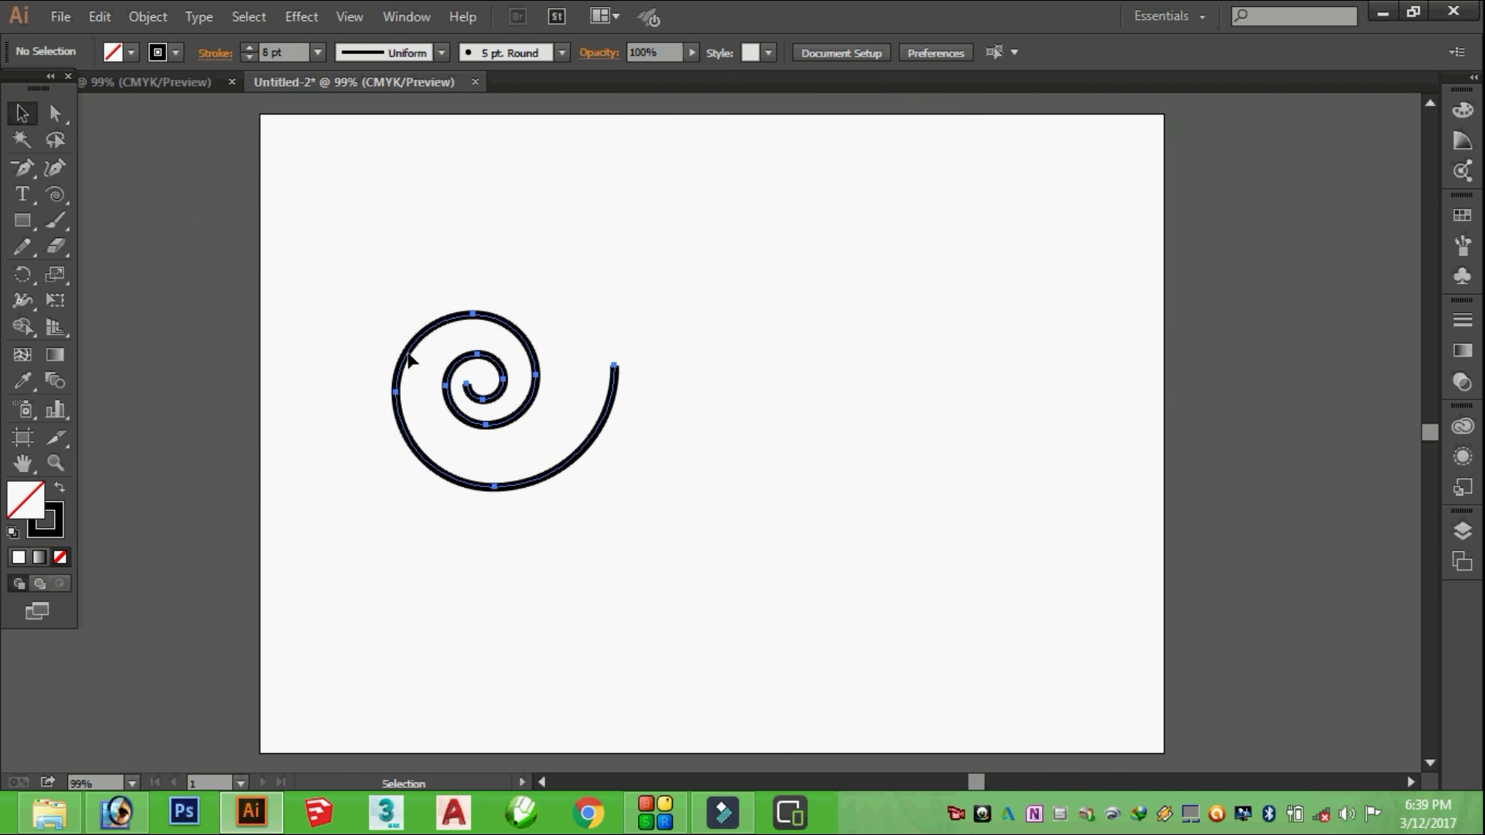
pyautogui.click(444, 53)
pyautogui.click(387, 226)
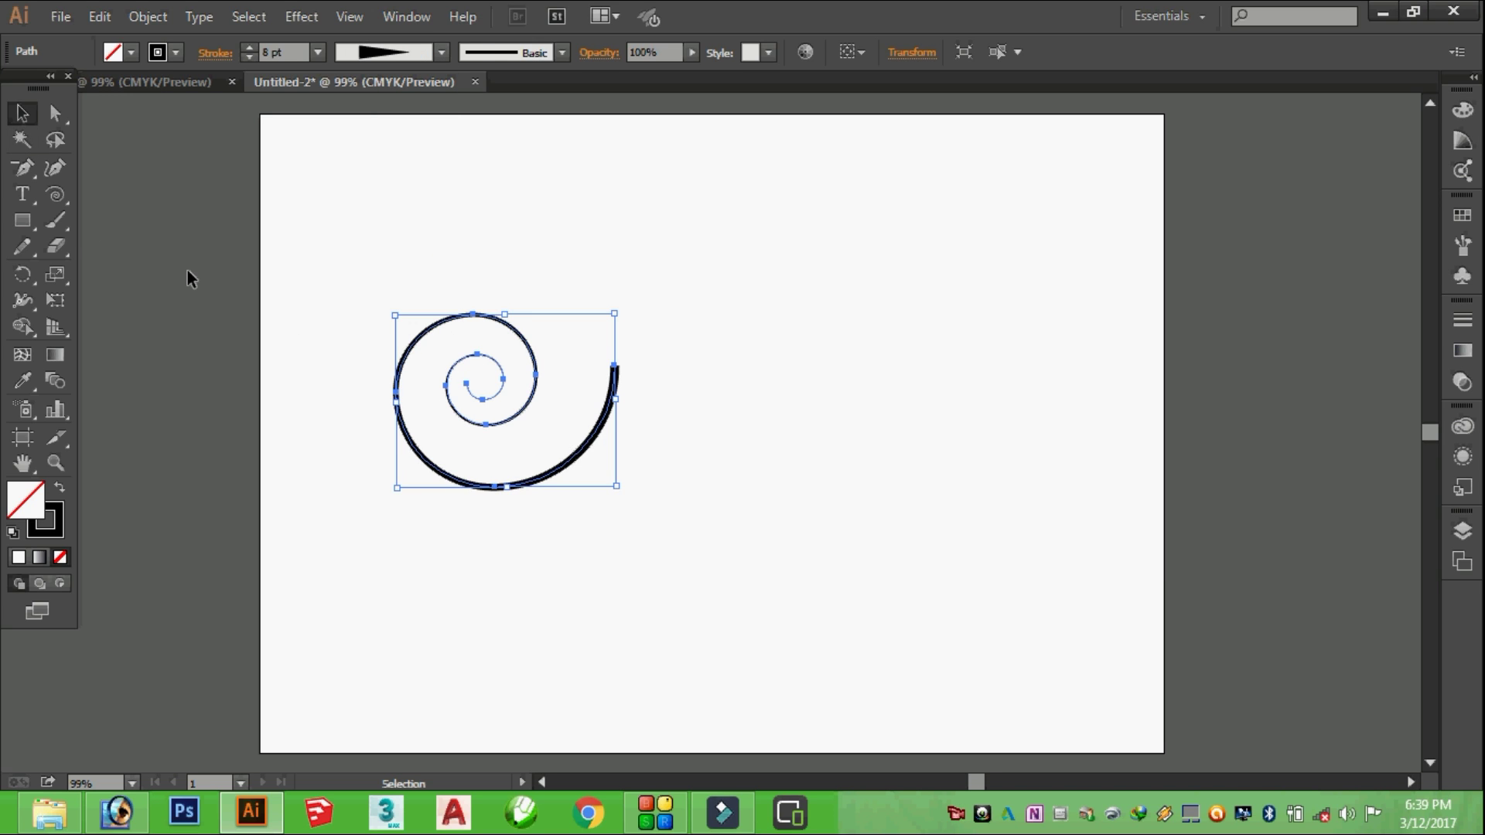
# Copy the spiral, reflect the copy, and place it right beside the original
pyautogui.hotkey('ctrl', 'h')
pyautogui.hotkey('ctrl', 'h')
pyautogui.rightClick(456, 355)
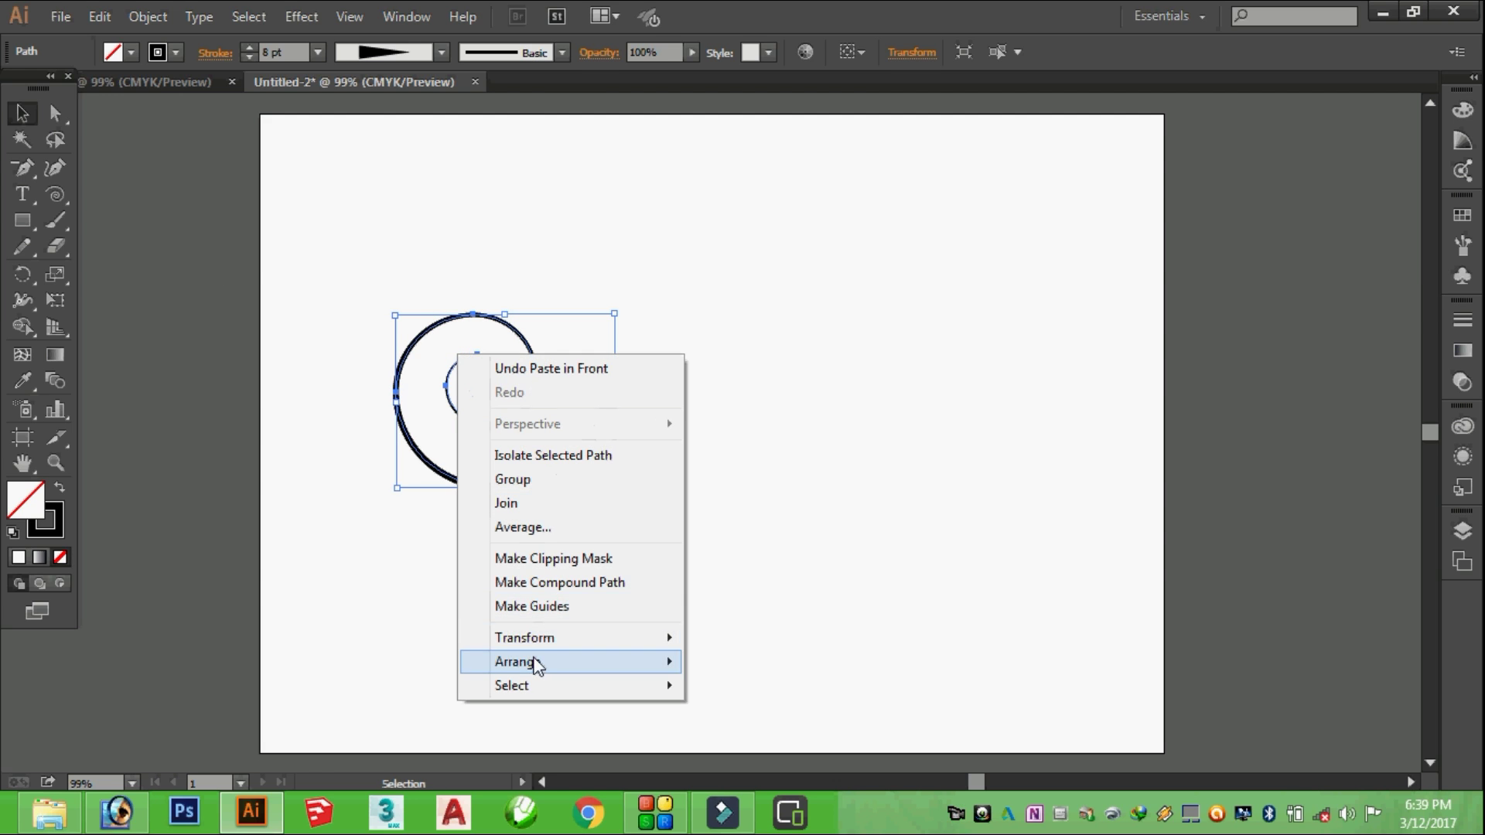
pyautogui.moveTo(524, 638)
pyautogui.click(750, 529)
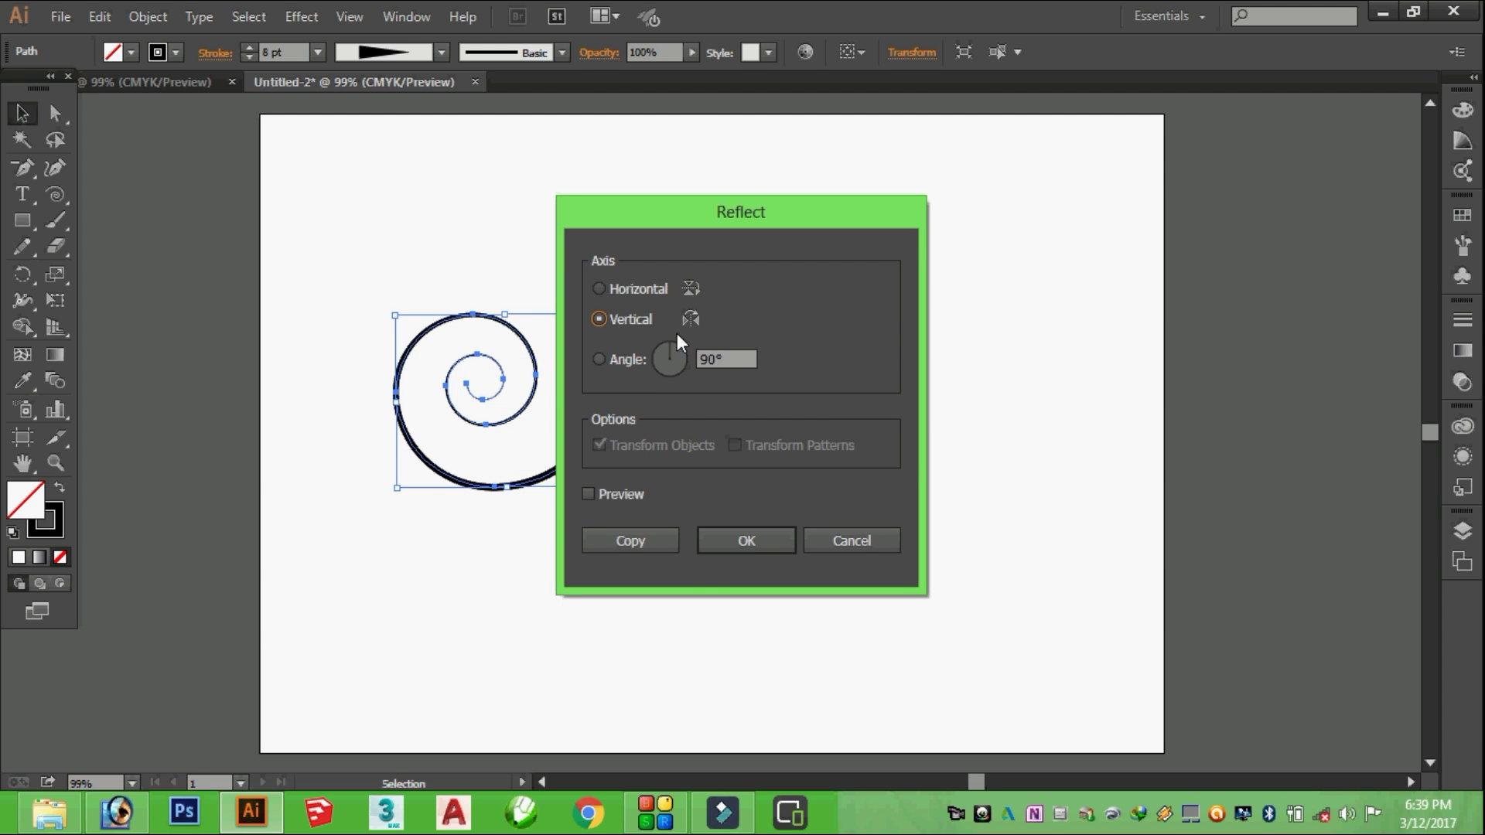
pyautogui.click(740, 542)
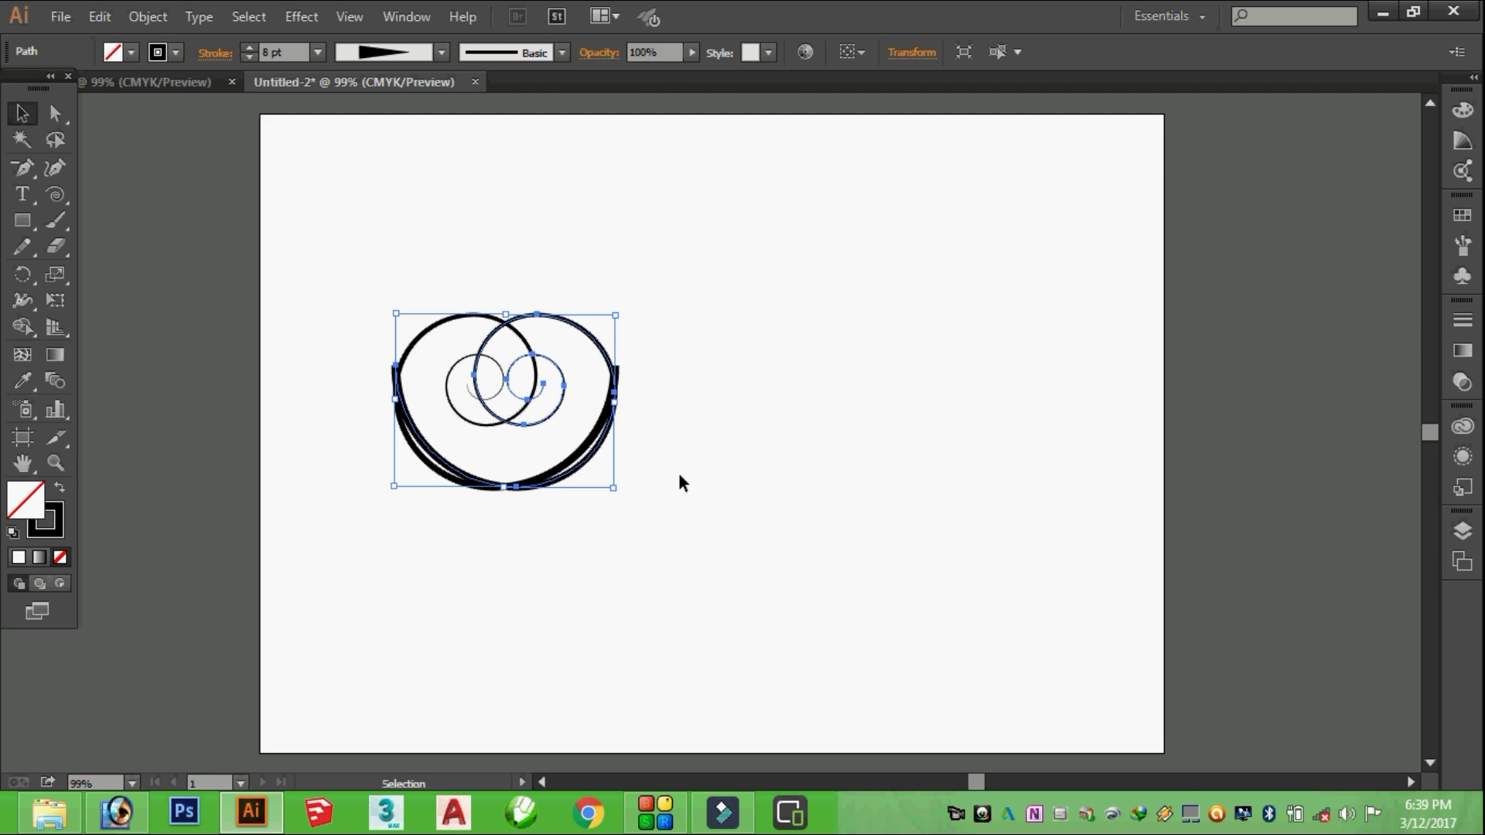
pyautogui.press('Right')
pyautogui.press('Right')
pyautogui.press('Right')
pyautogui.press('Right')
pyautogui.press('Right')
pyautogui.press('Right')
pyautogui.press('Right')
pyautogui.press('Right')
pyautogui.press('Right')
pyautogui.press('Right')
pyautogui.press('Right')
pyautogui.press('Right')
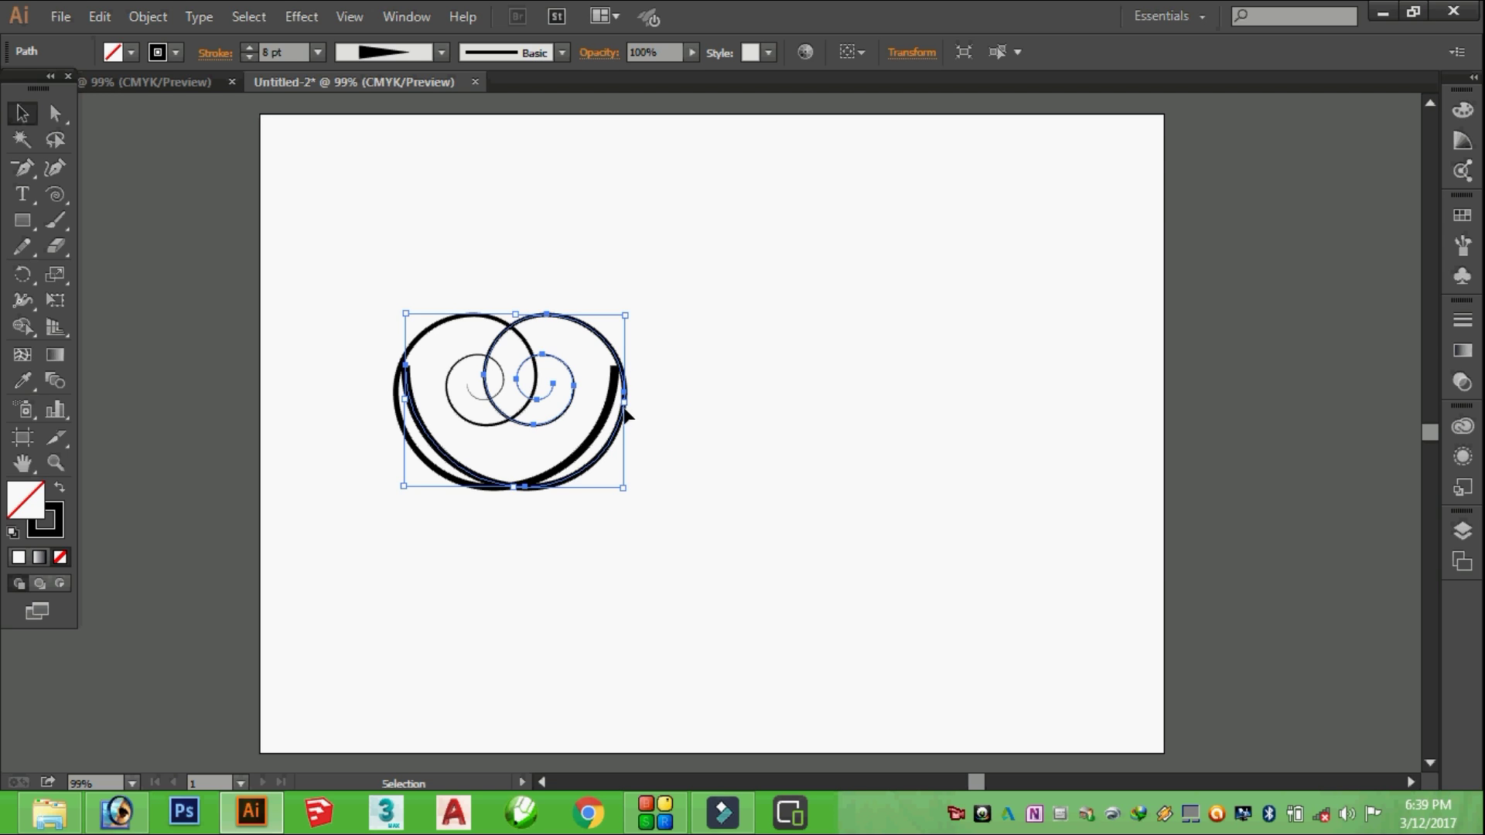
pyautogui.moveTo(625, 407); pyautogui.dragTo(847, 411)
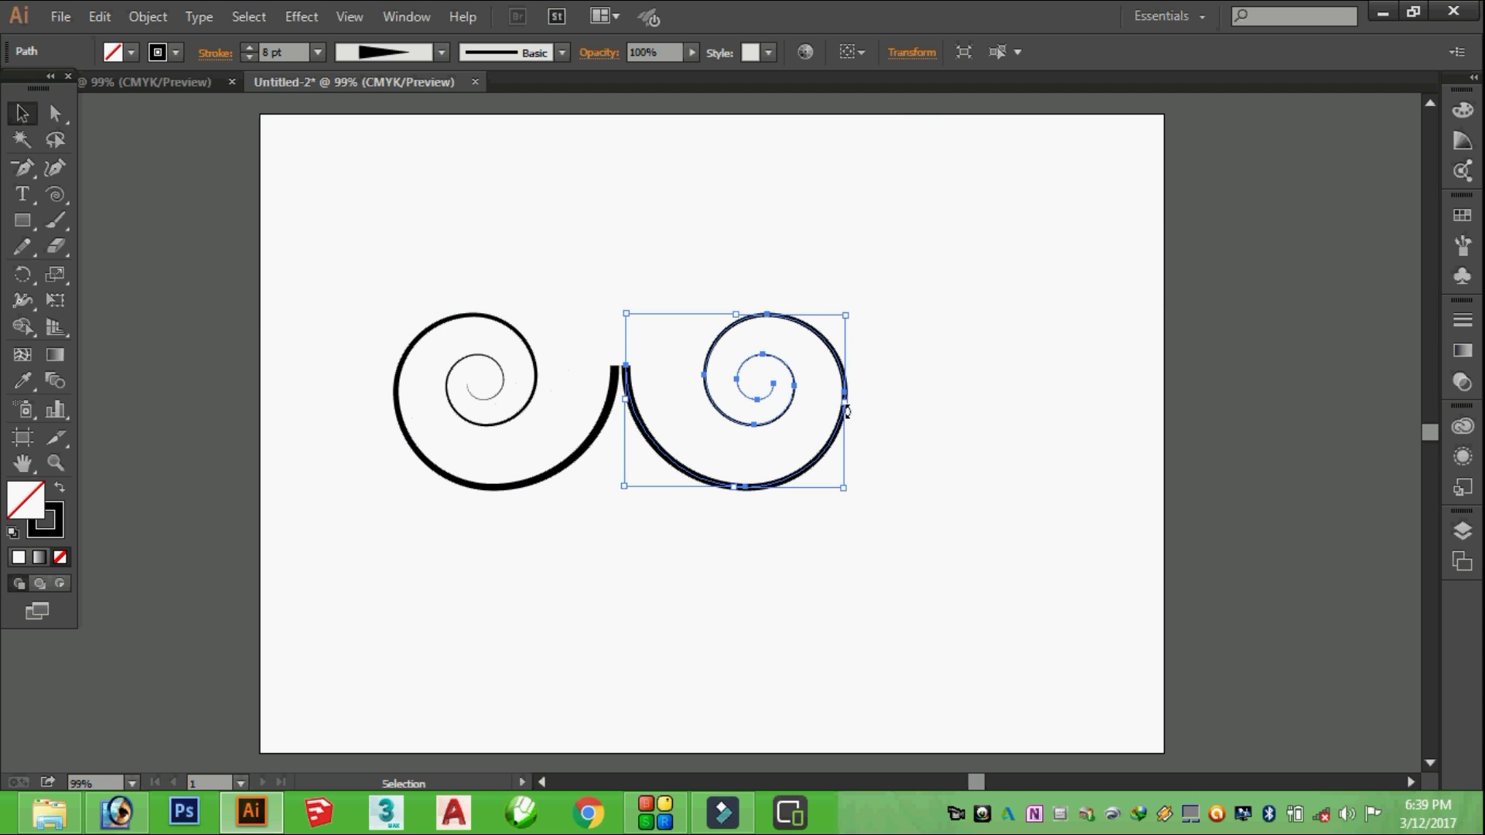
pyautogui.click(924, 416)
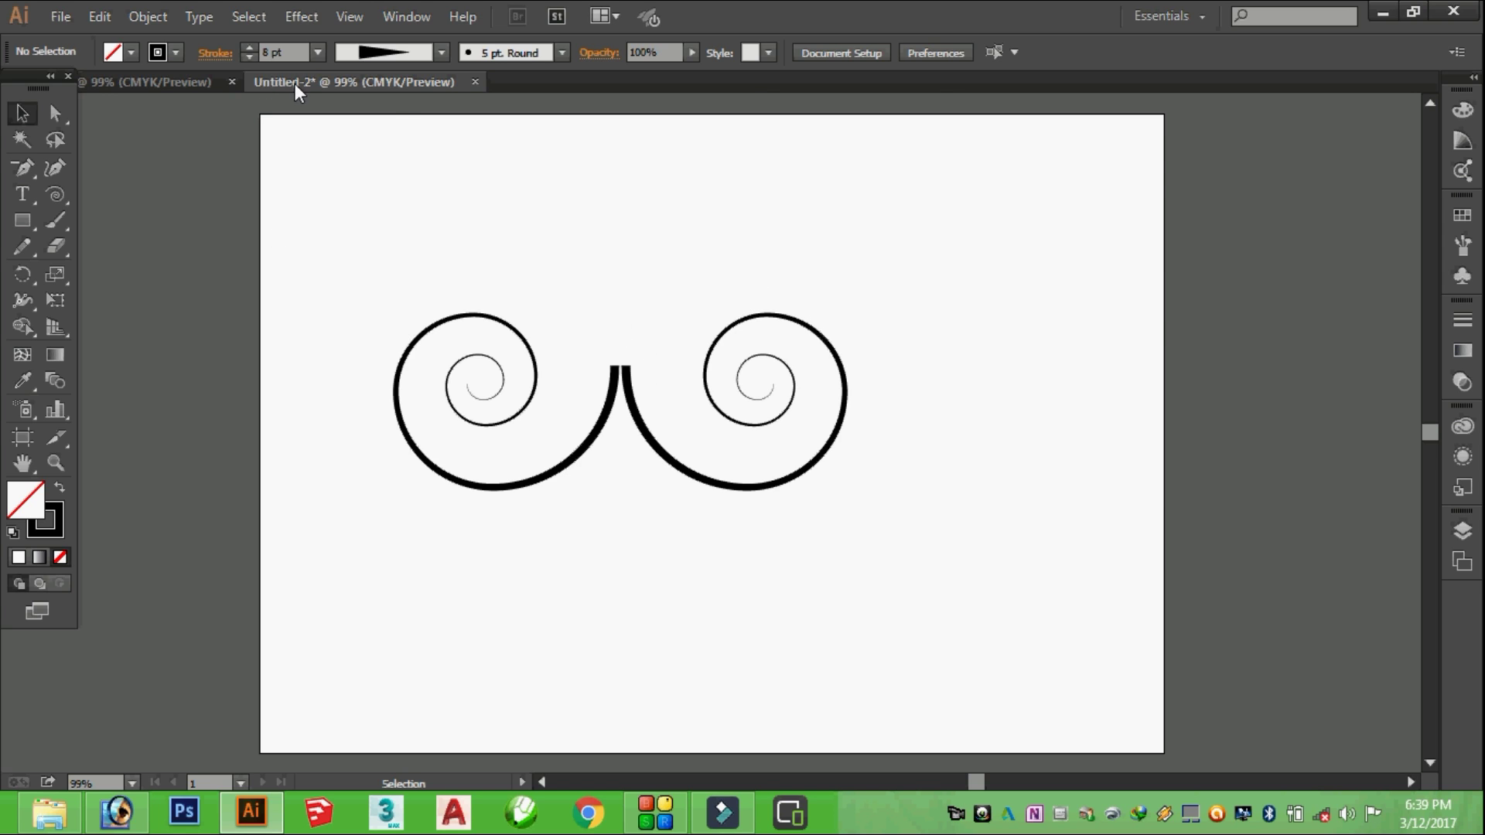
# Select the flower group in the other document, scale it to about half size, and copy it
pyautogui.click(177, 81)
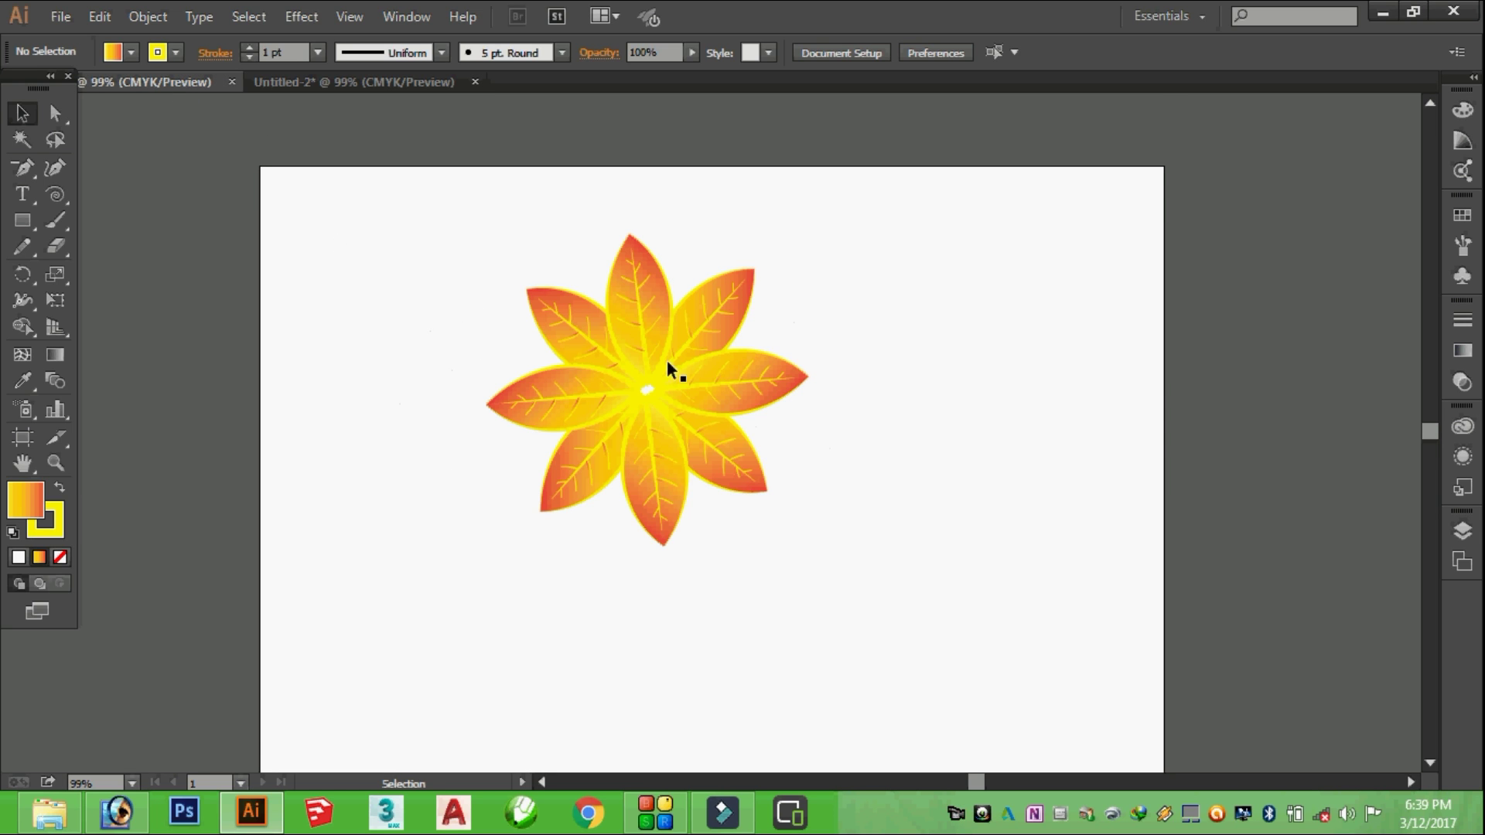
pyautogui.moveTo(864, 224); pyautogui.dragTo(437, 569)
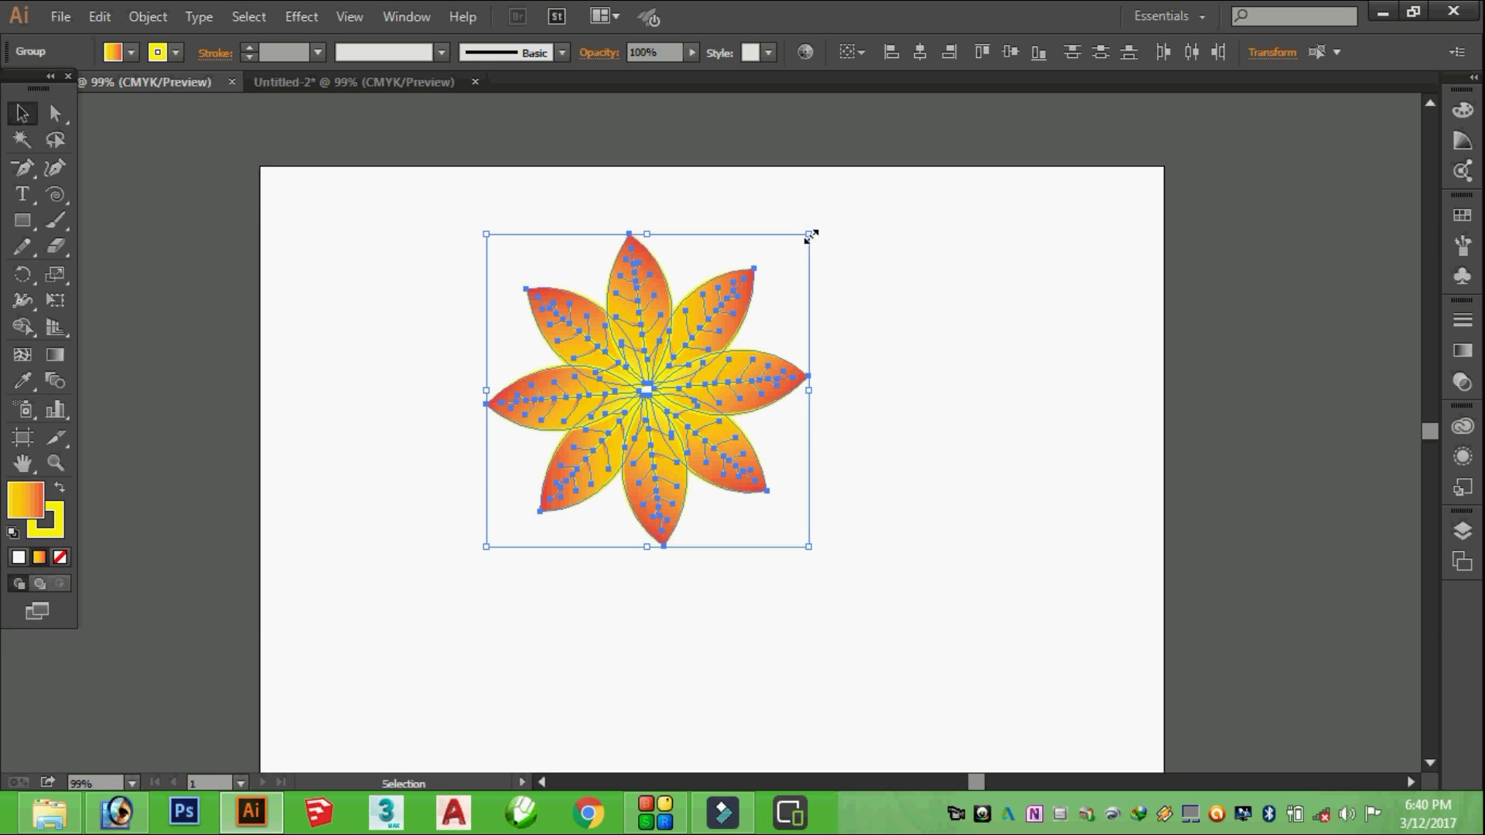
pyautogui.moveTo(806, 238); pyautogui.dragTo(671, 365)
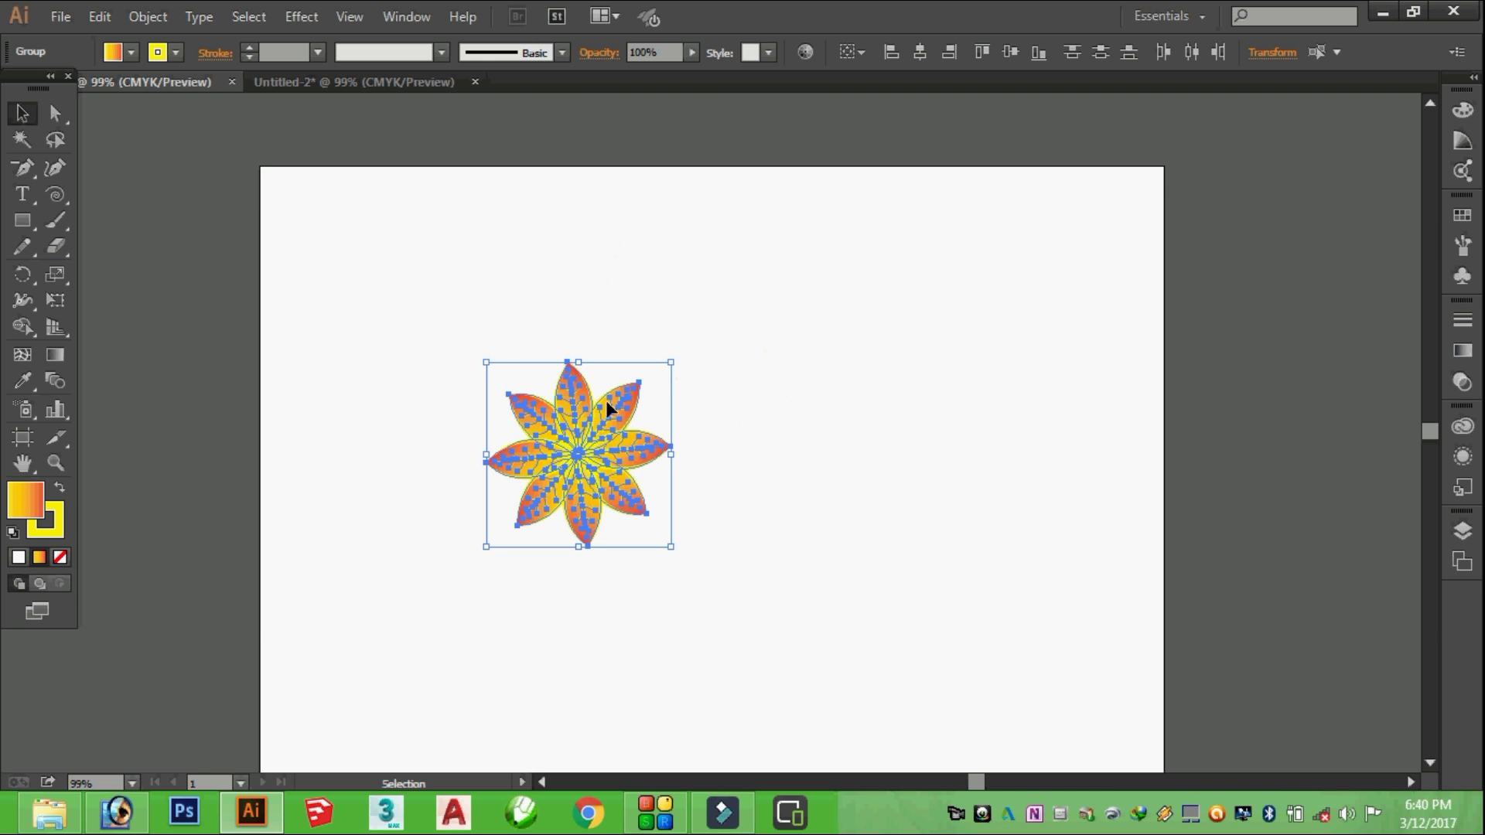
pyautogui.press('a')
pyautogui.press('v')
# Paste the flower into the spirals document and centre it where the tails meet
pyautogui.click(382, 84)
pyautogui.press('a')
pyautogui.hotkey('ctrl', 'v')
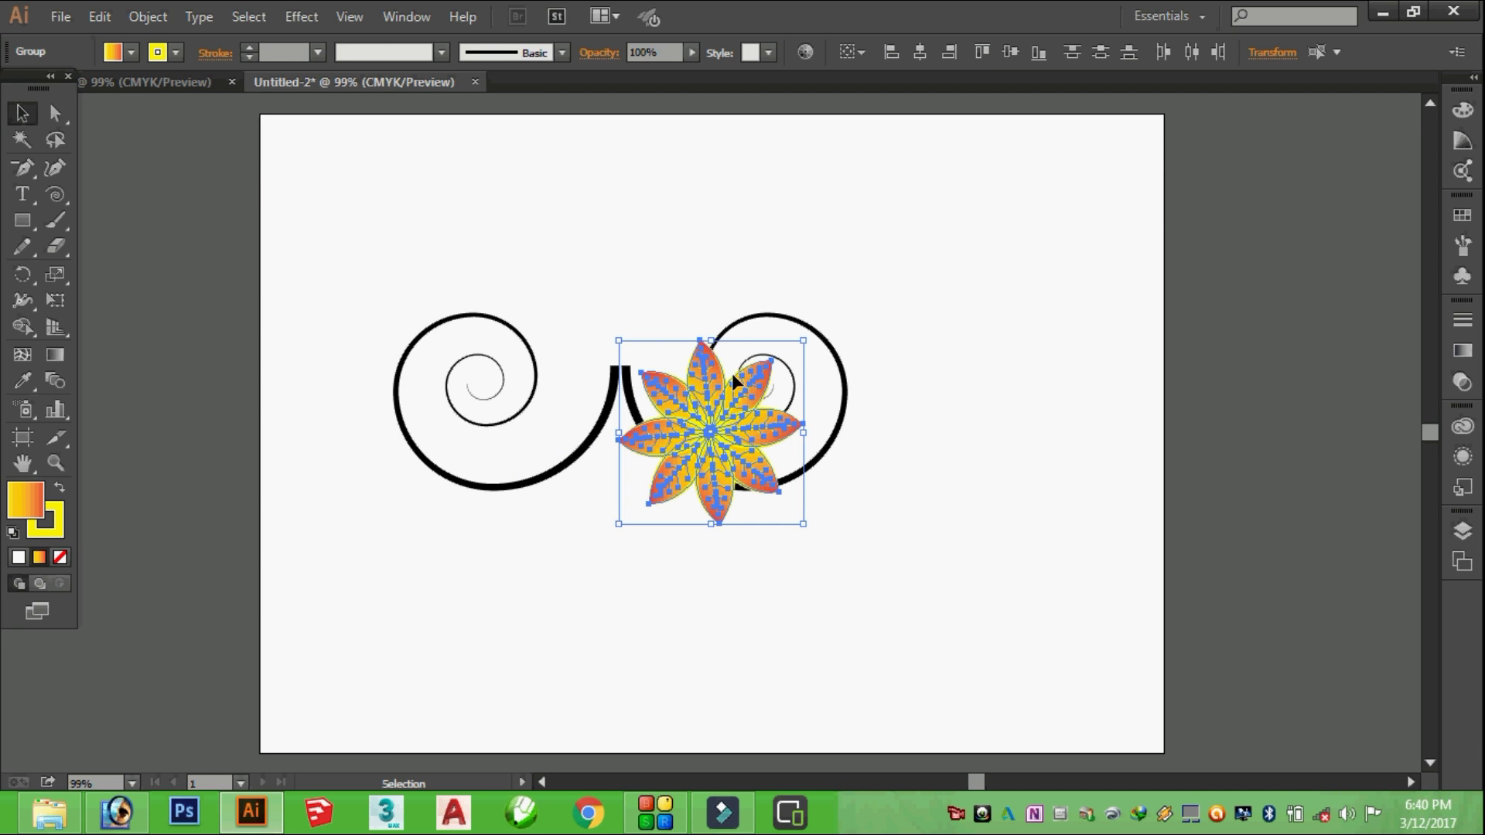
pyautogui.moveTo(707, 431)
pyautogui.mouseDown()
pyautogui.moveTo(624, 350)
pyautogui.moveTo(624, 368)
pyautogui.mouseUp()
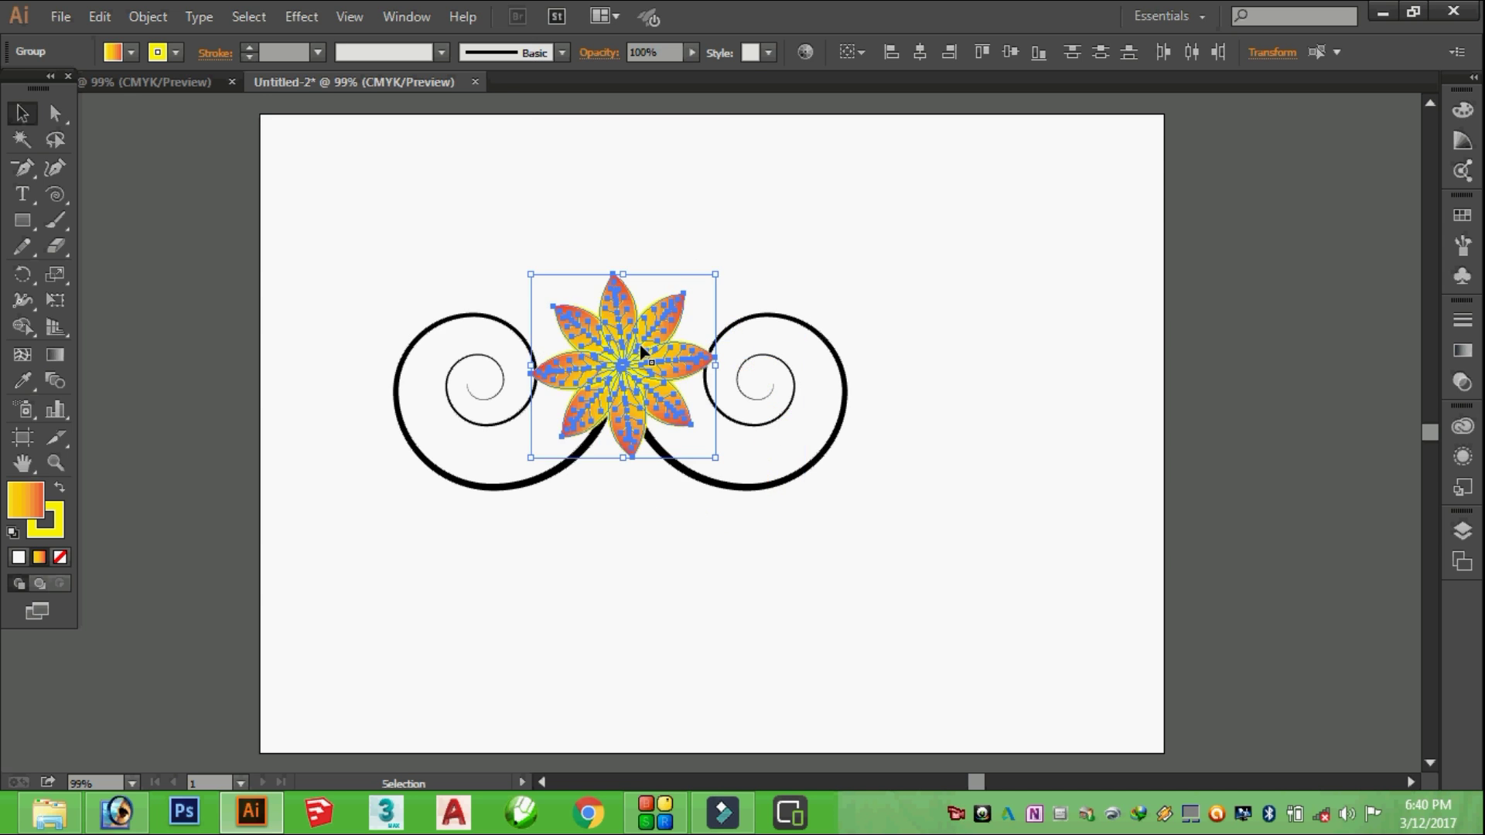
pyautogui.click(648, 238)
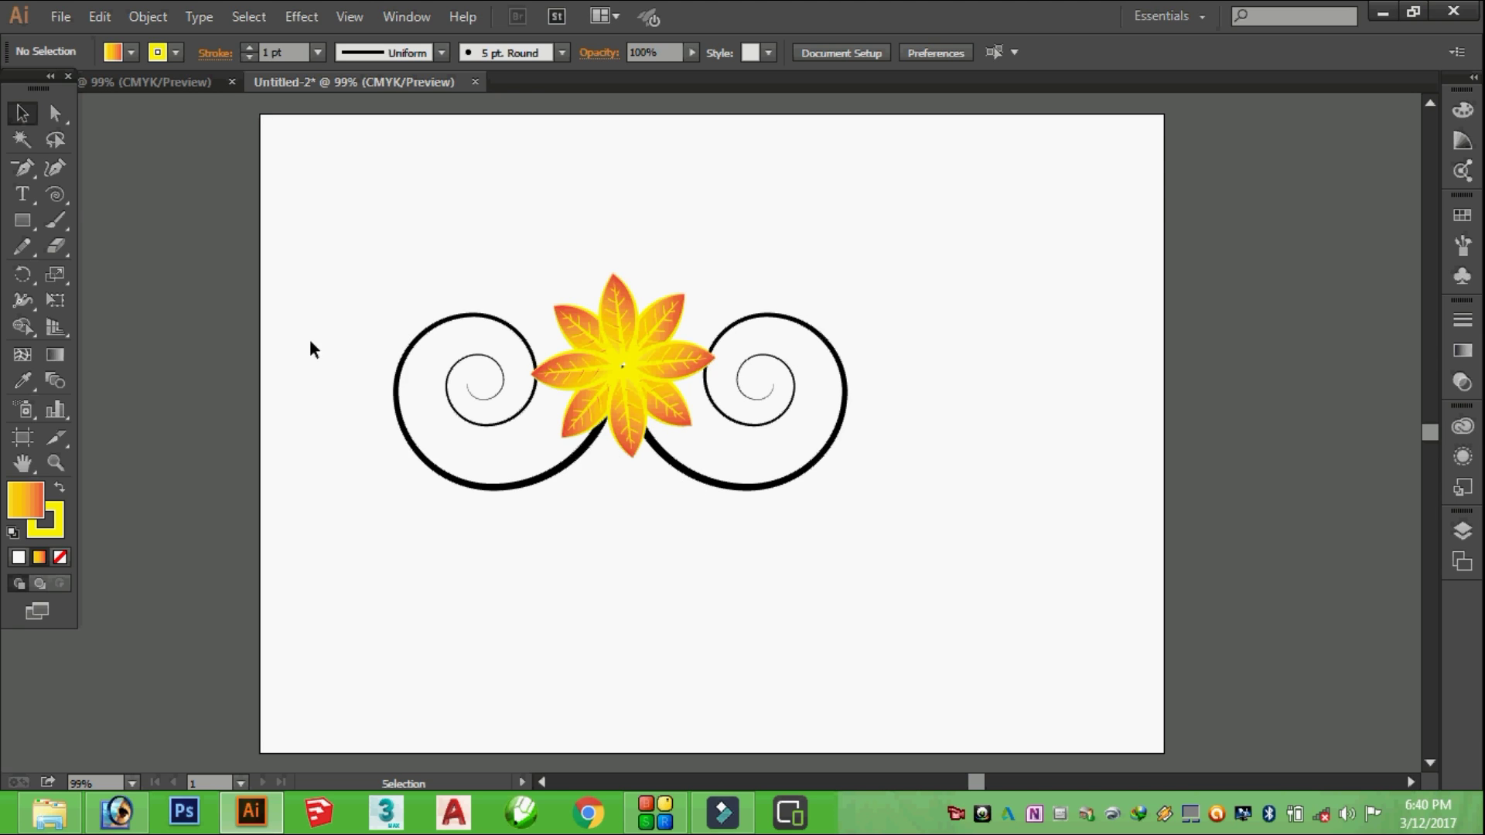
# Draw a small spiral under the flower with a 4 pt red stroke
pyautogui.click(55, 194)
pyautogui.moveTo(646, 572)
pyautogui.mouseDown()
pyautogui.moveTo(682, 608)
pyautogui.moveTo(671, 503)
pyautogui.moveTo(702, 524)
pyautogui.mouseUp()
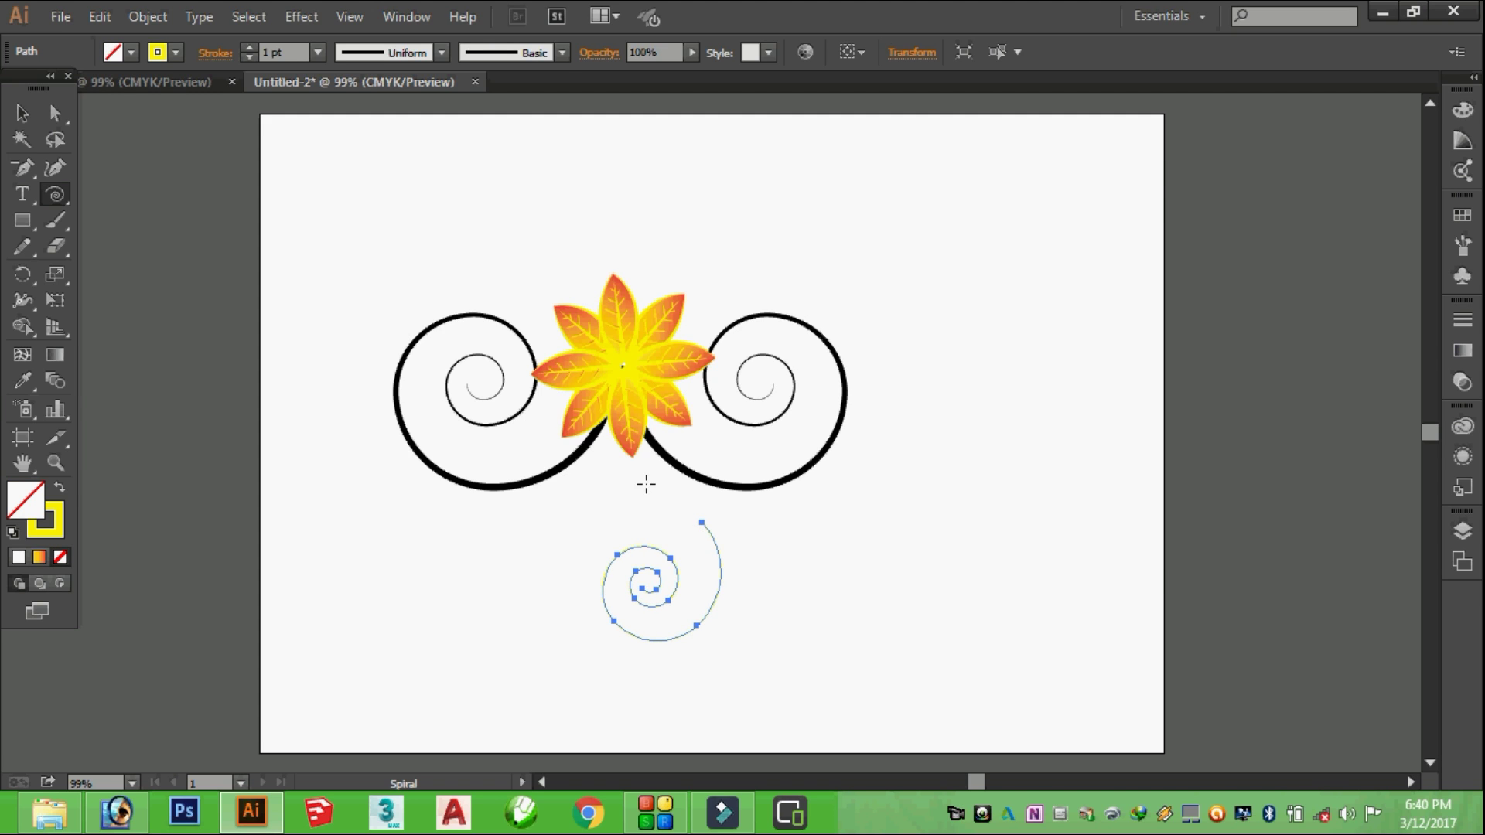
pyautogui.click(318, 52)
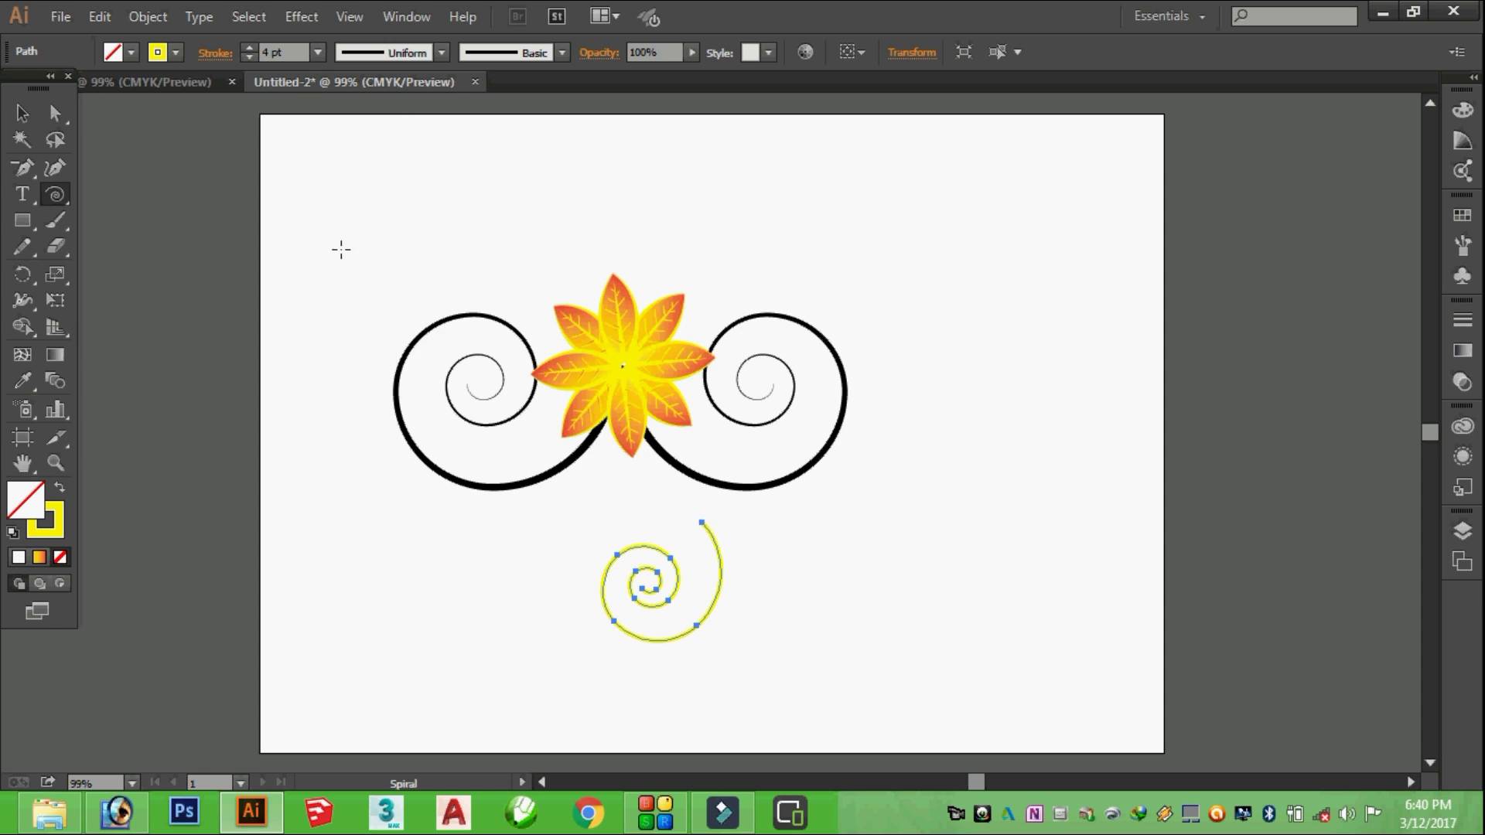
pyautogui.click(177, 52)
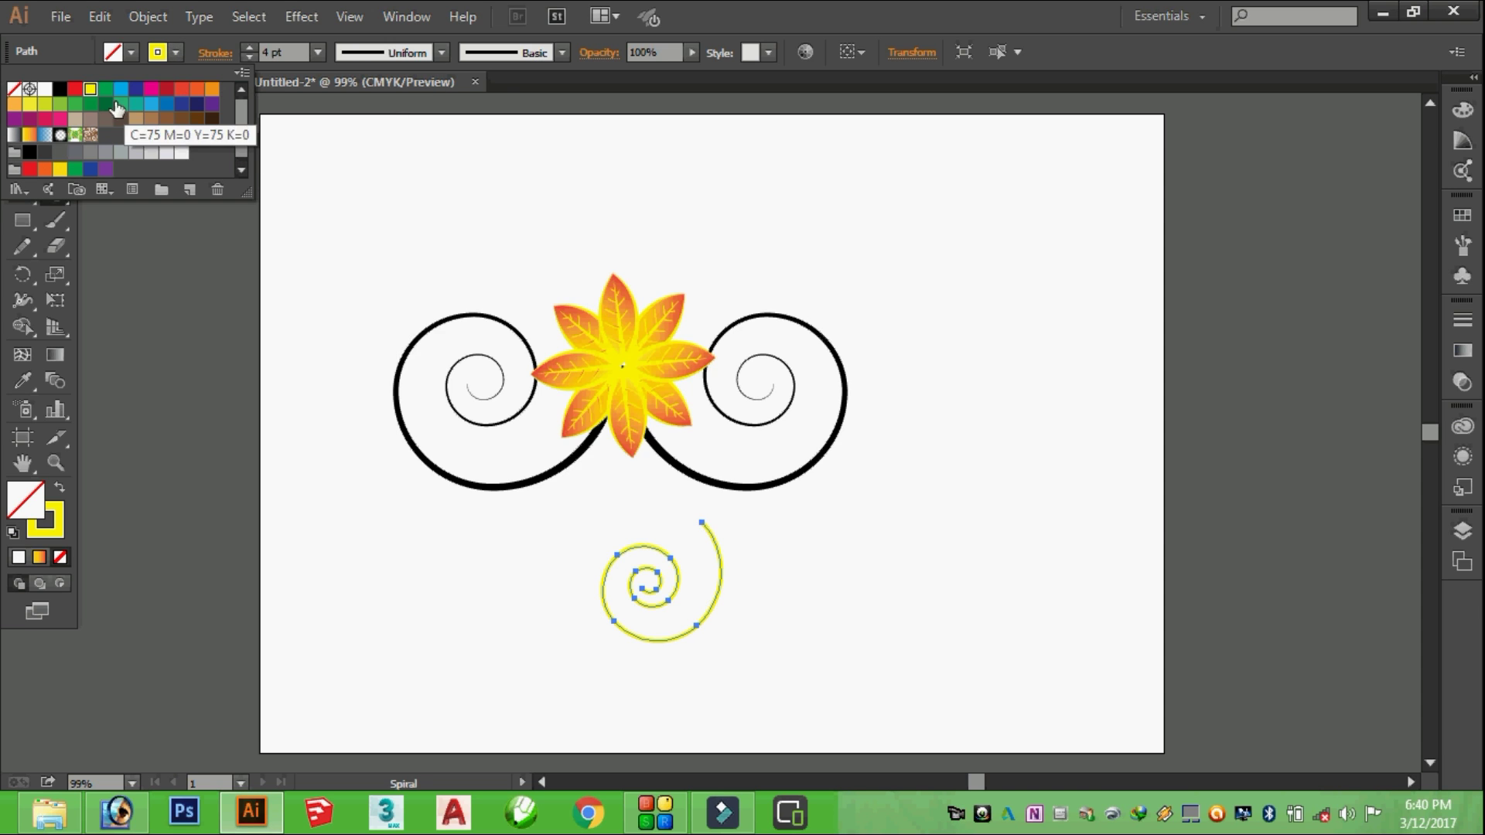
pyautogui.click(75, 89)
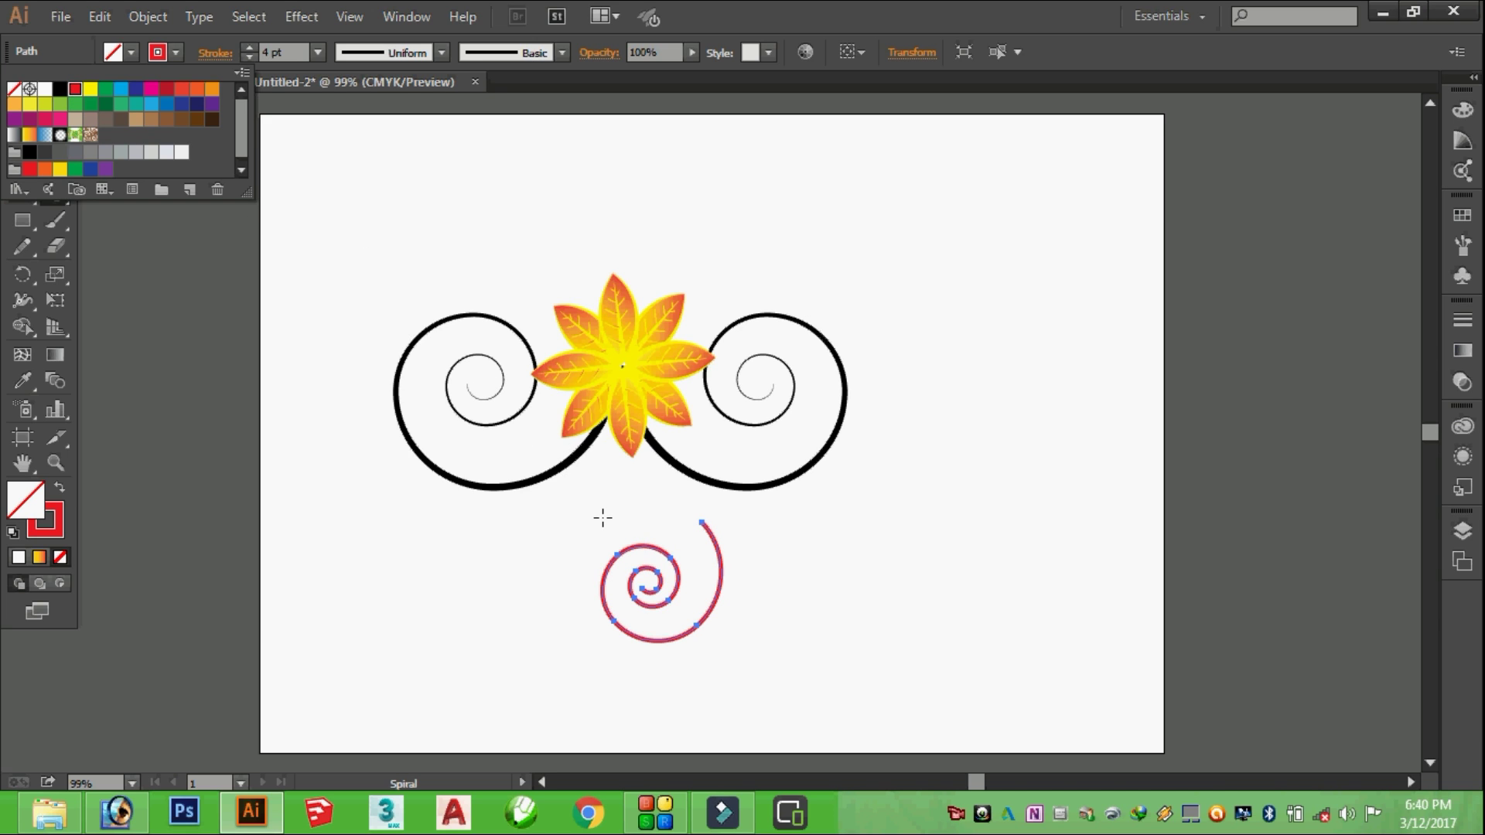
# Undo the stray flower paste and paste a copy of the red spiral instead
pyautogui.hotkey('ctrl', 'v')
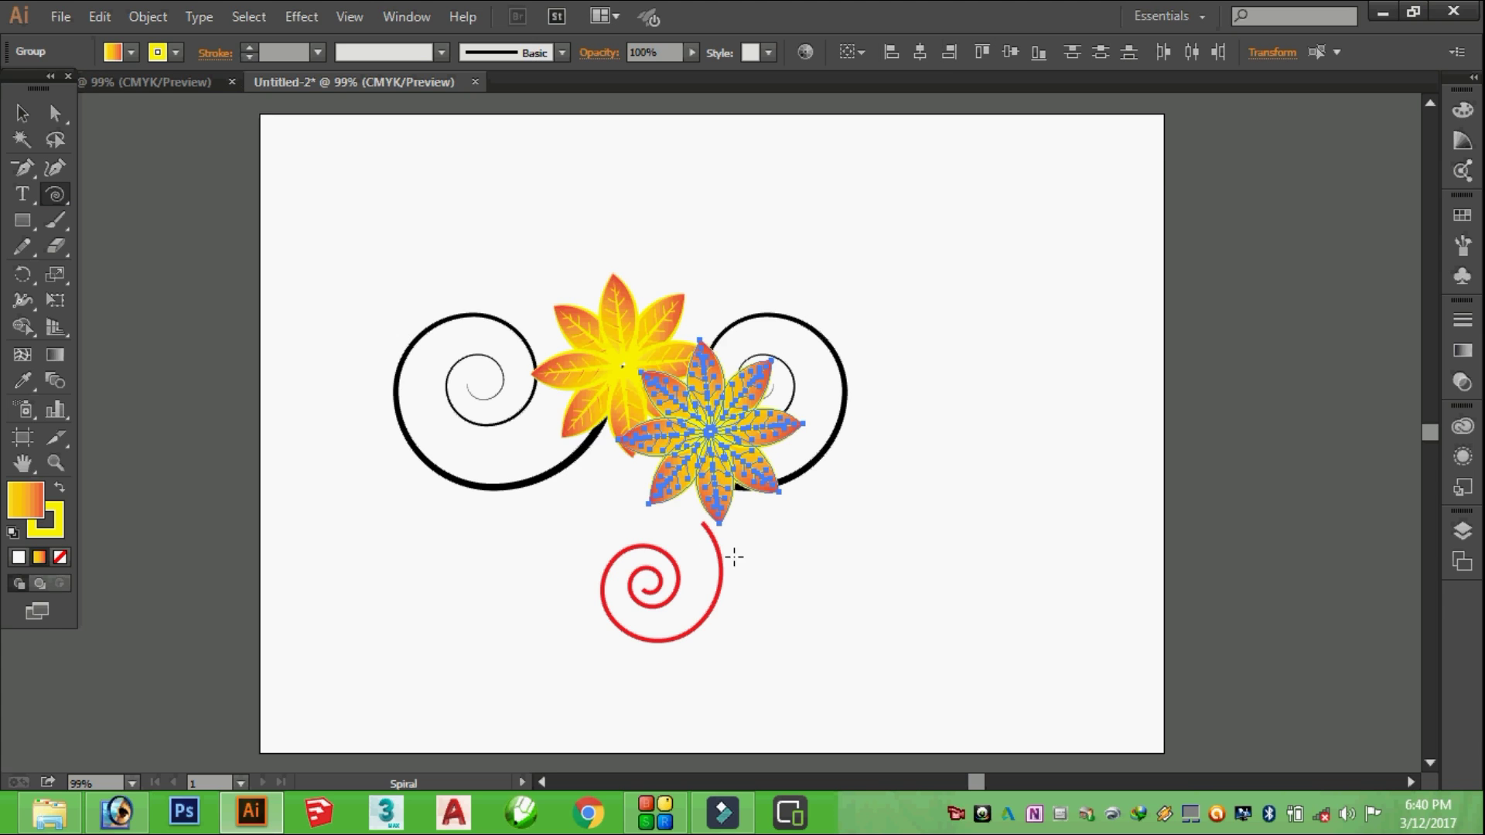
pyautogui.press('ctrl')
pyautogui.hotkey('ctrl', 'z')
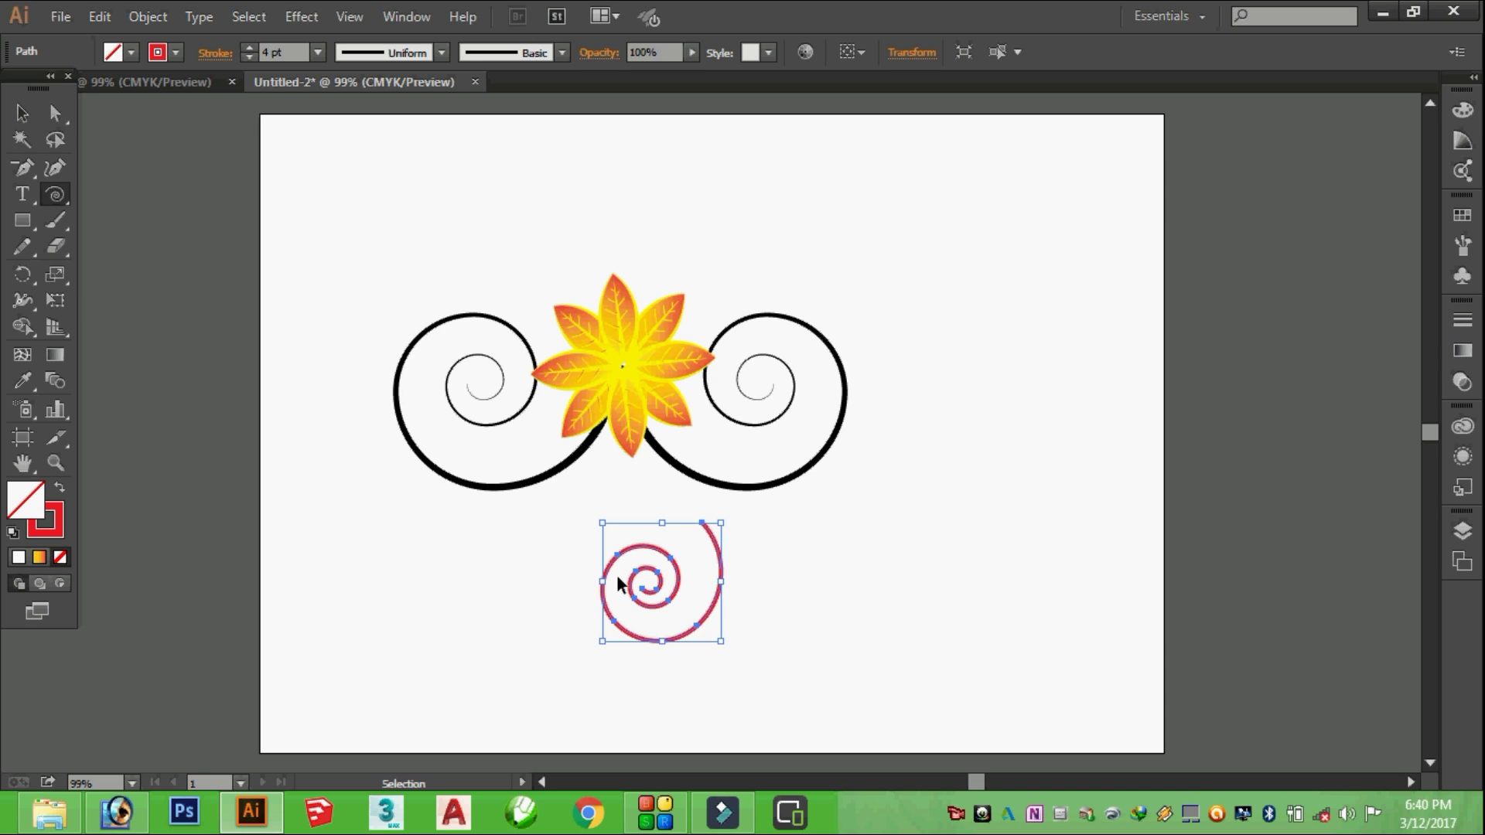
pyautogui.hotkey('ctrl', 'v')
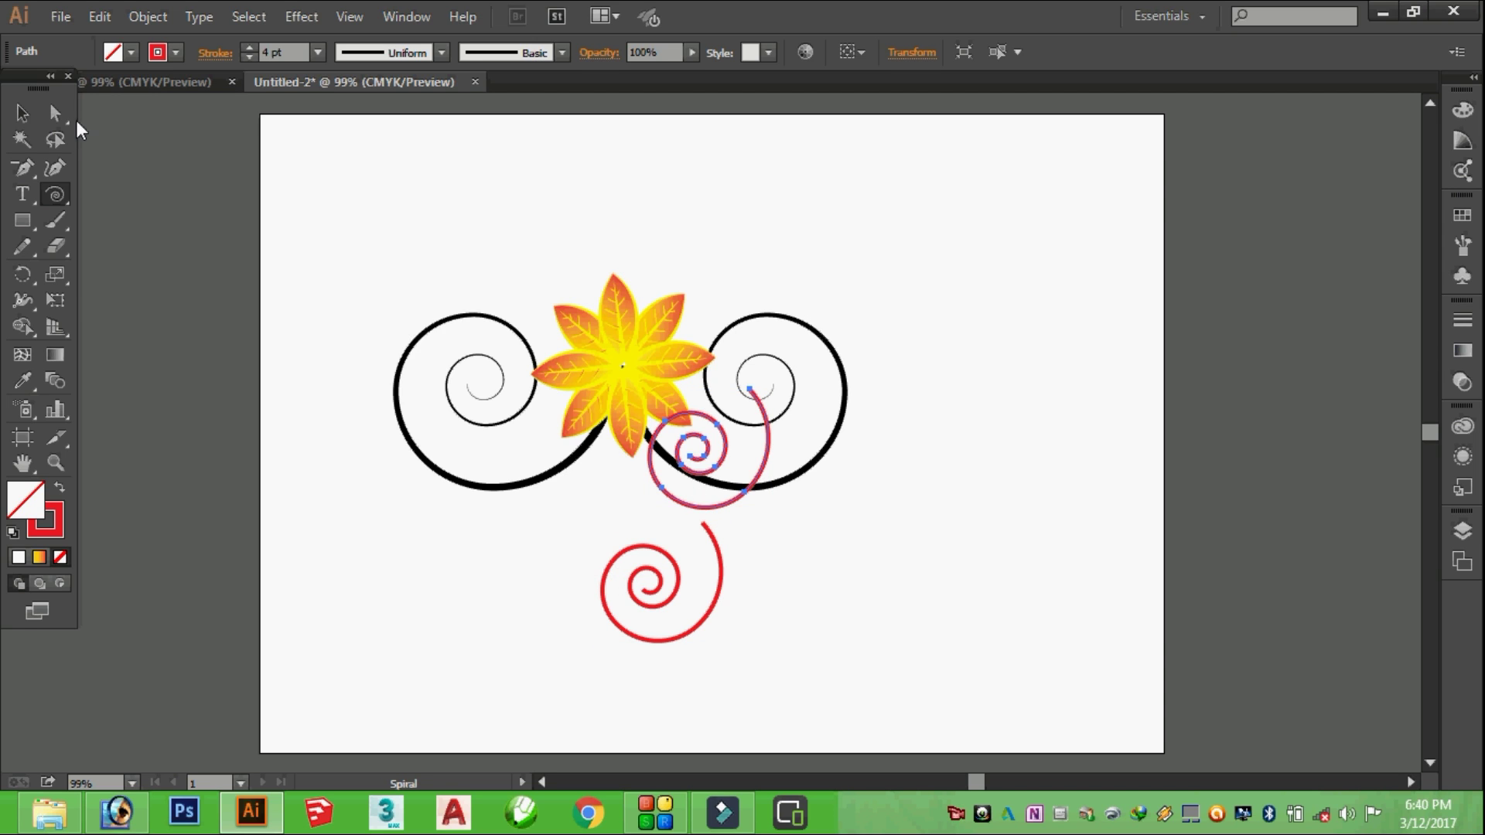
pyautogui.click(21, 113)
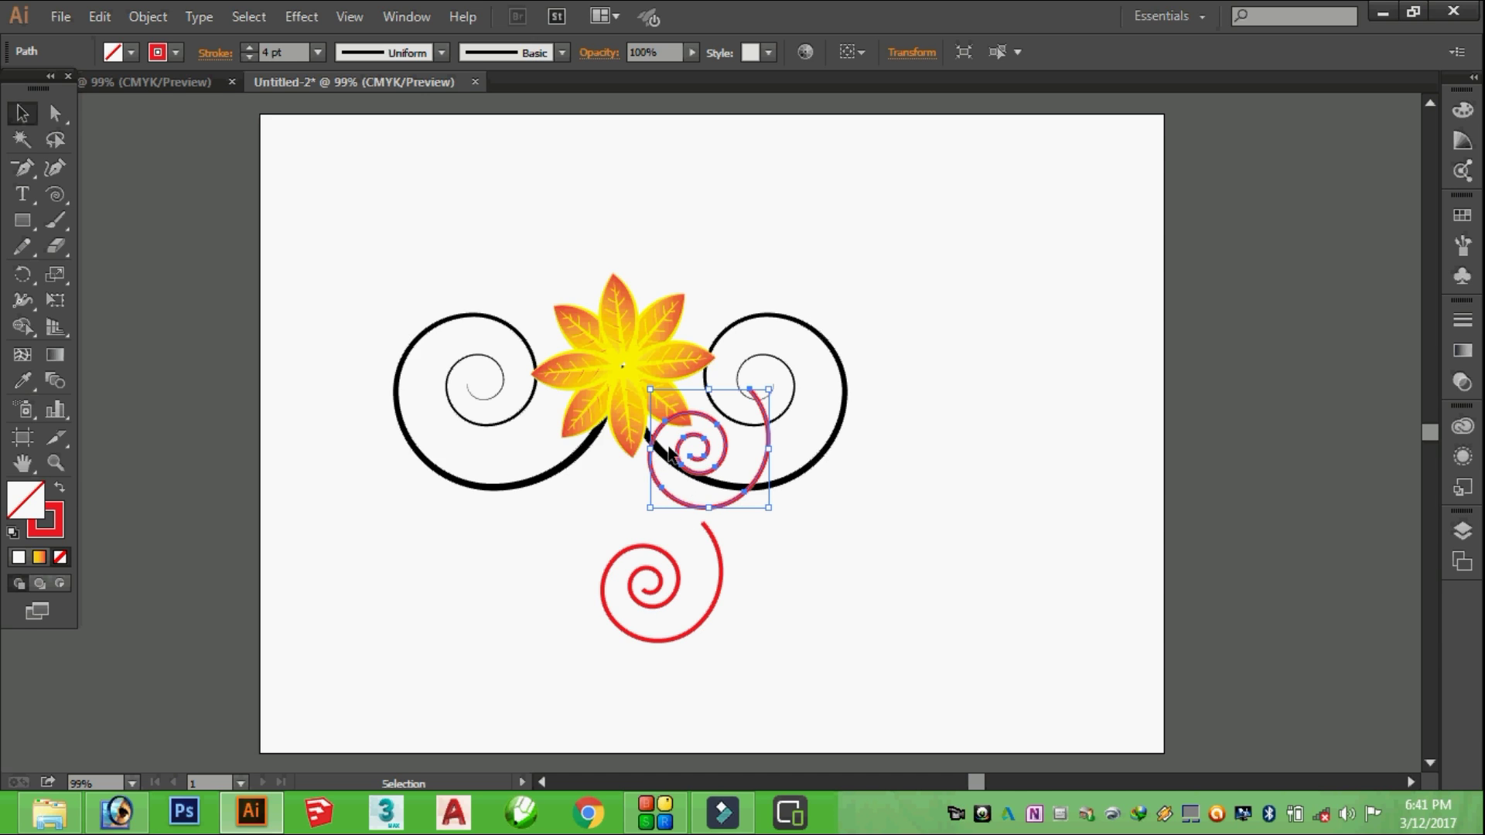
# Reflect the red spiral copy vertically and move it down toward the other red spiral
pyautogui.rightClick(695, 439)
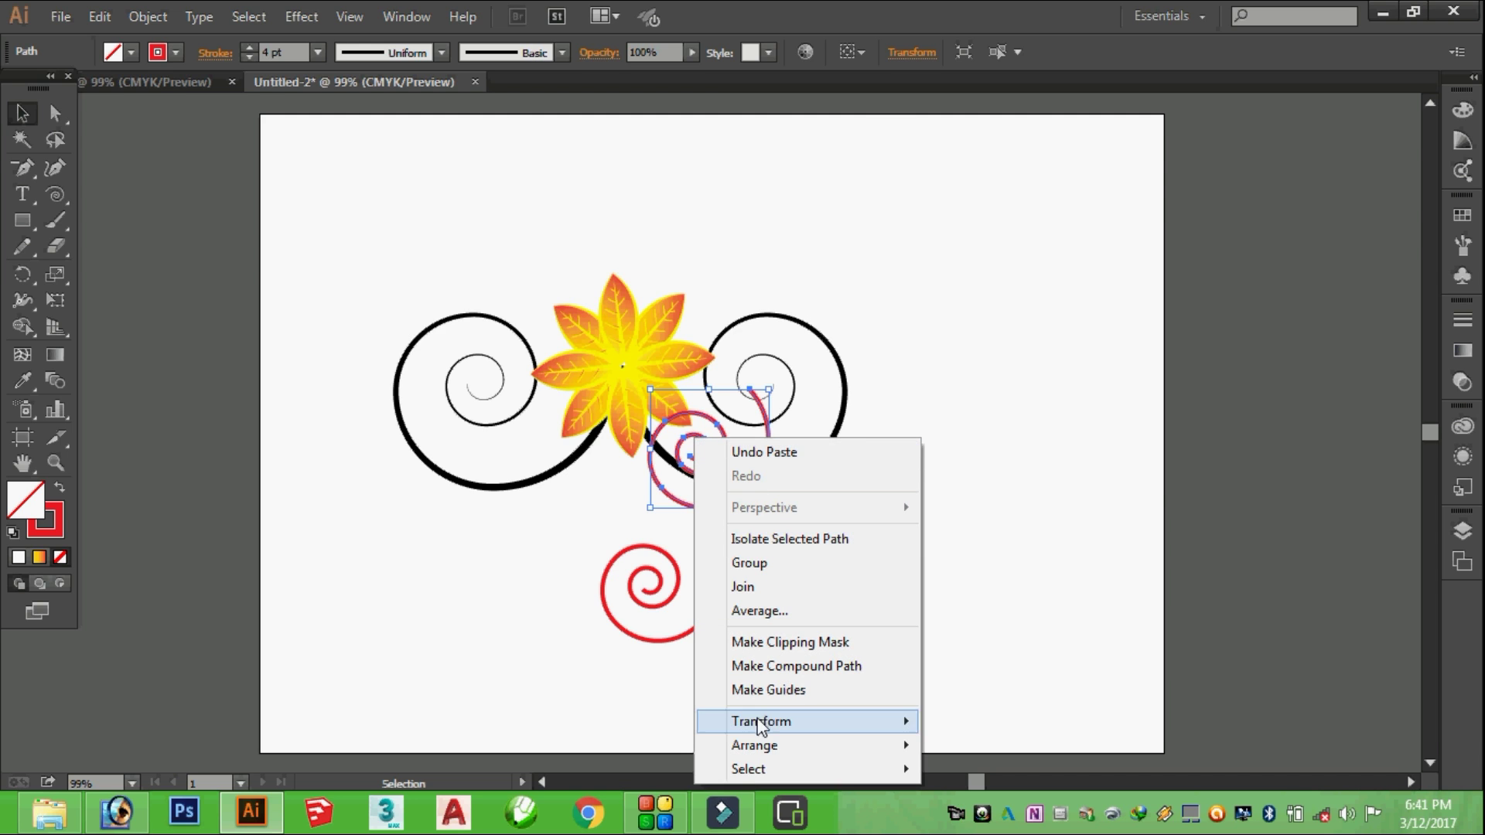
pyautogui.moveTo(761, 721)
pyautogui.click(973, 611)
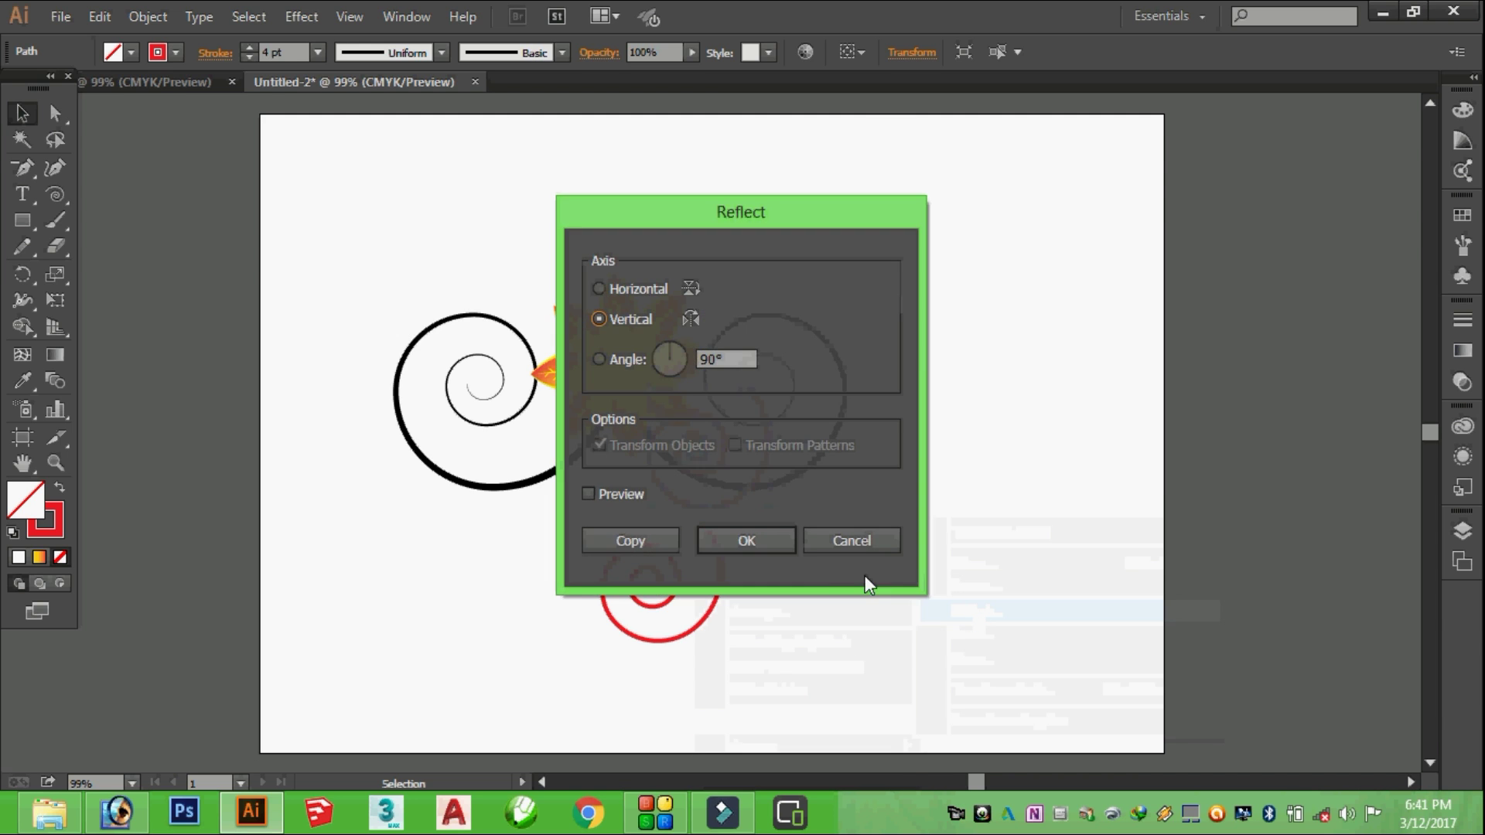
pyautogui.click(775, 536)
pyautogui.moveTo(741, 463); pyautogui.dragTo(712, 499)
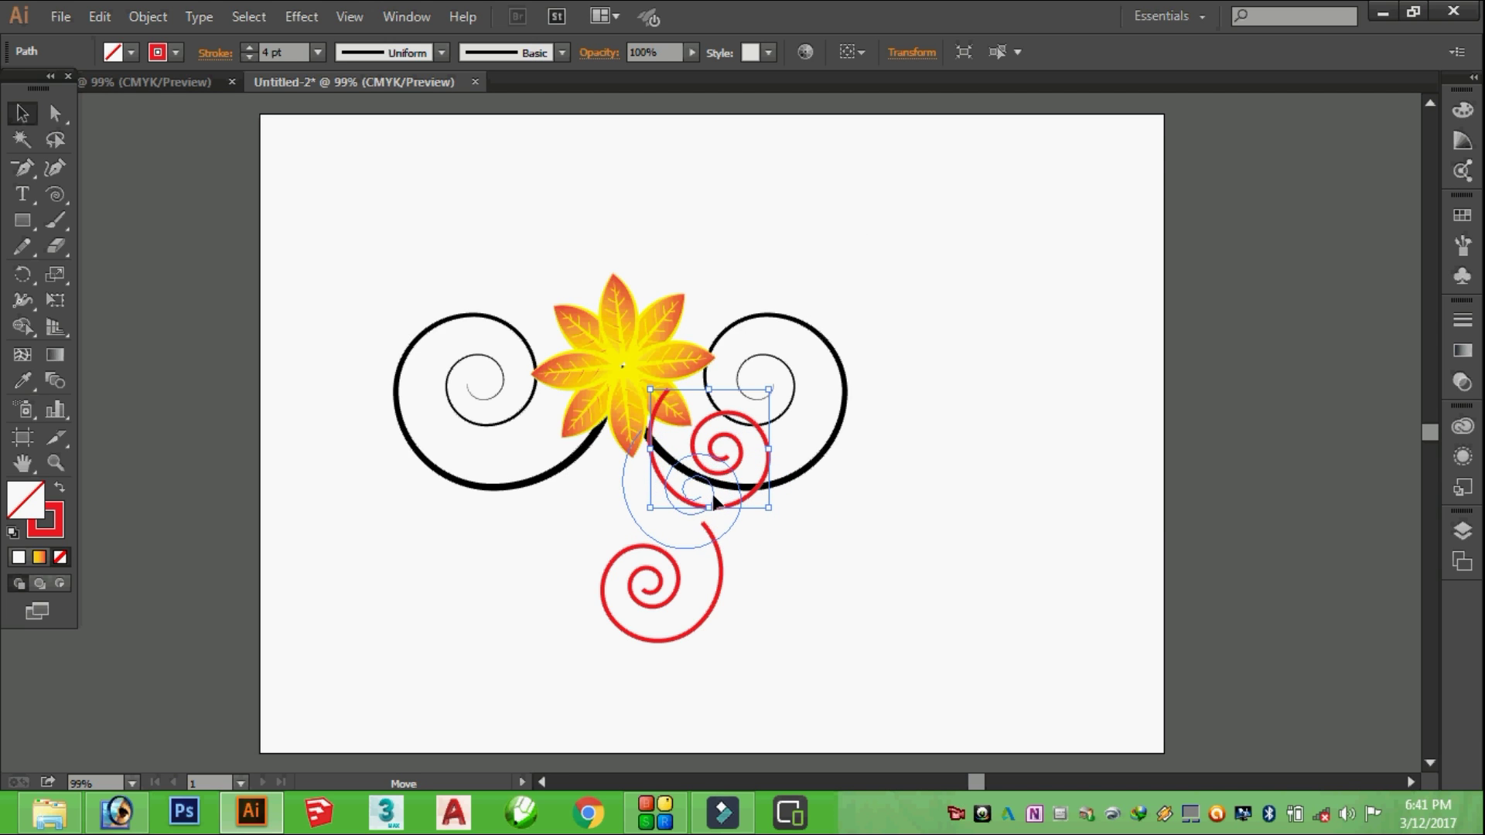
# Position the mirrored red spiral under the flower's left side and exit isolation mode
pyautogui.doubleClick(678, 583)
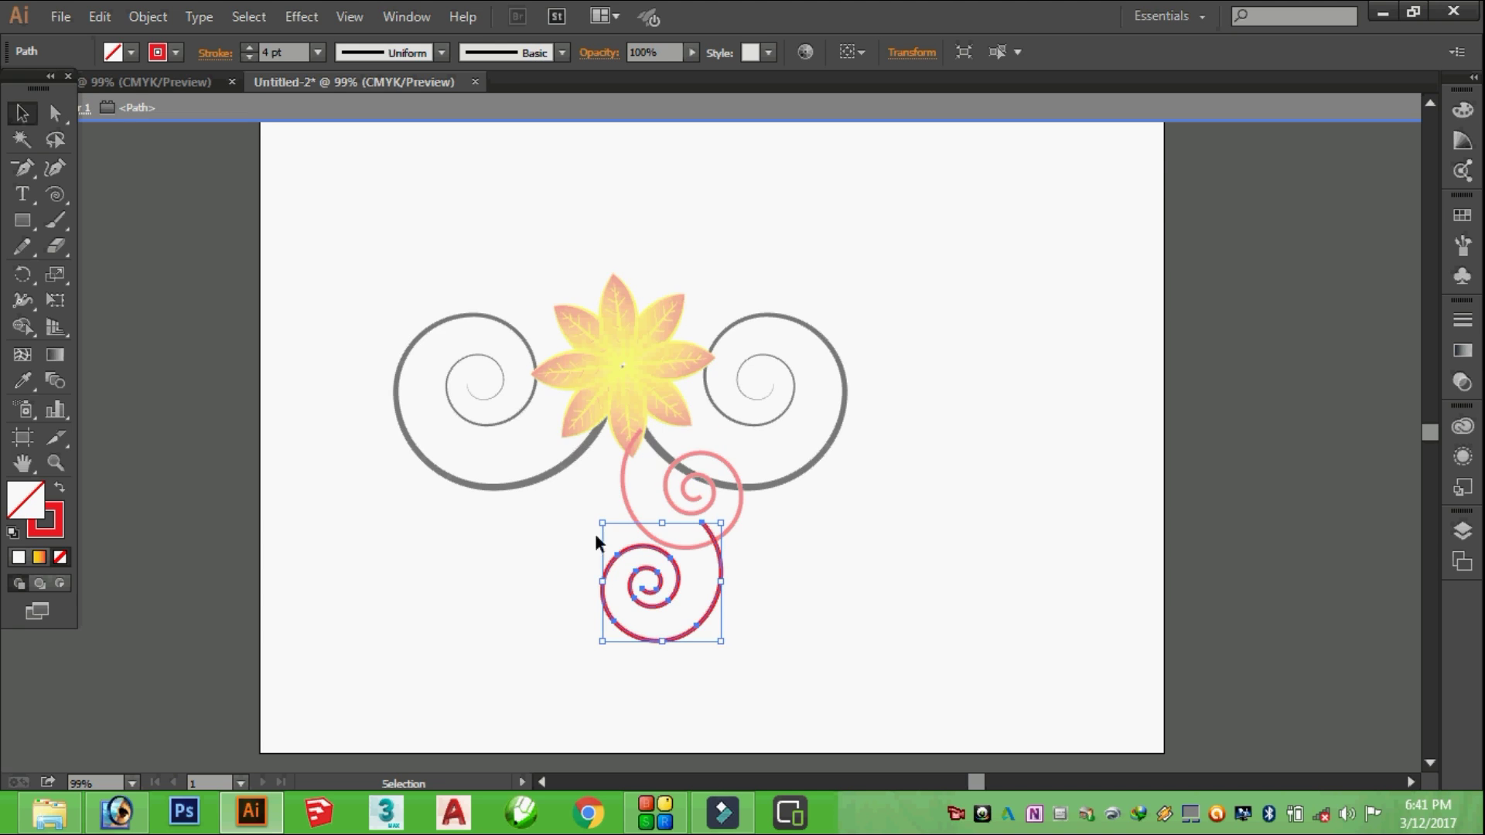
pyautogui.click(776, 591)
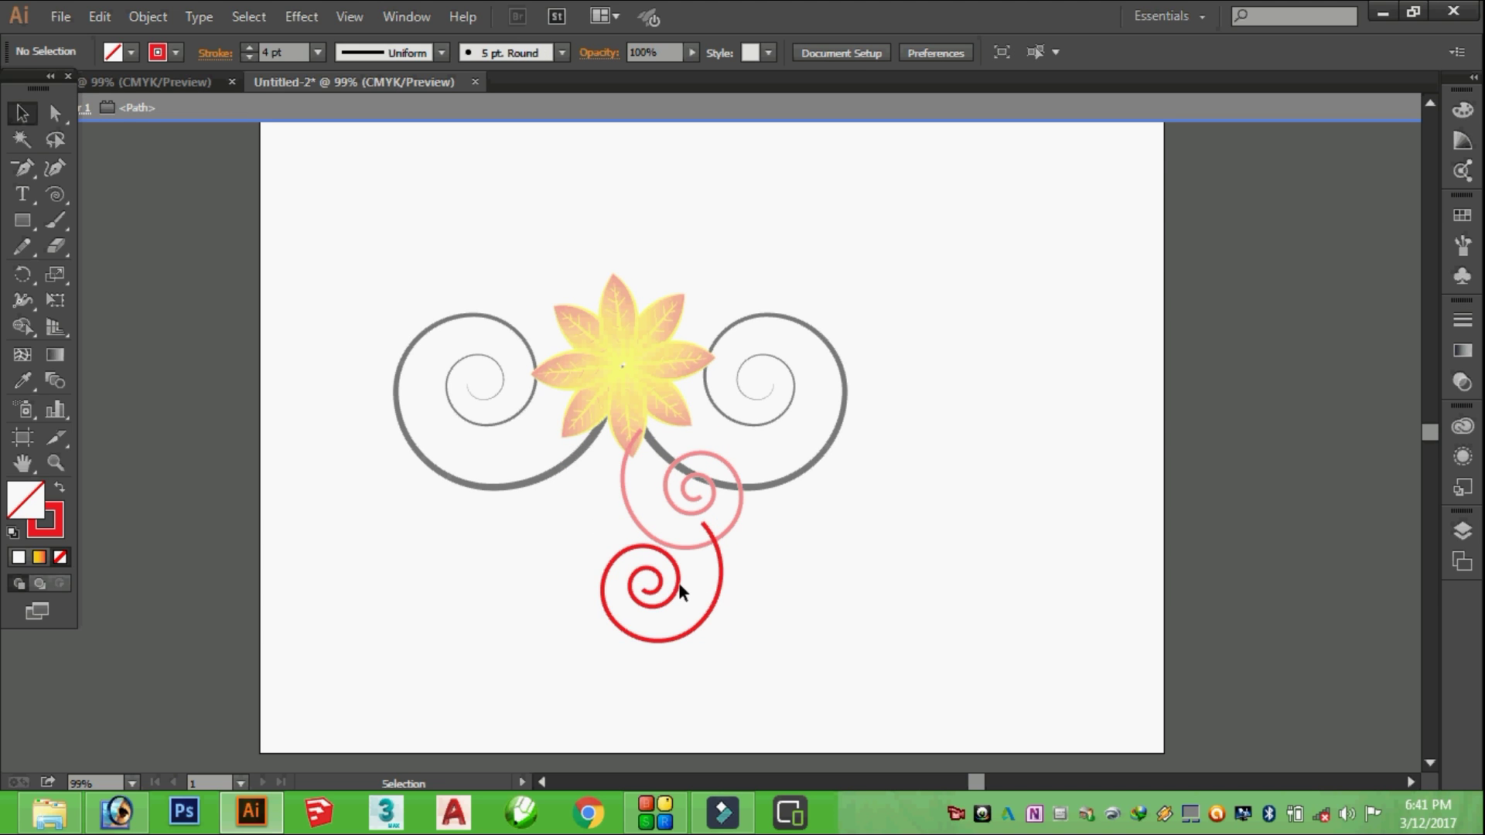
pyautogui.moveTo(662, 593); pyautogui.dragTo(591, 490)
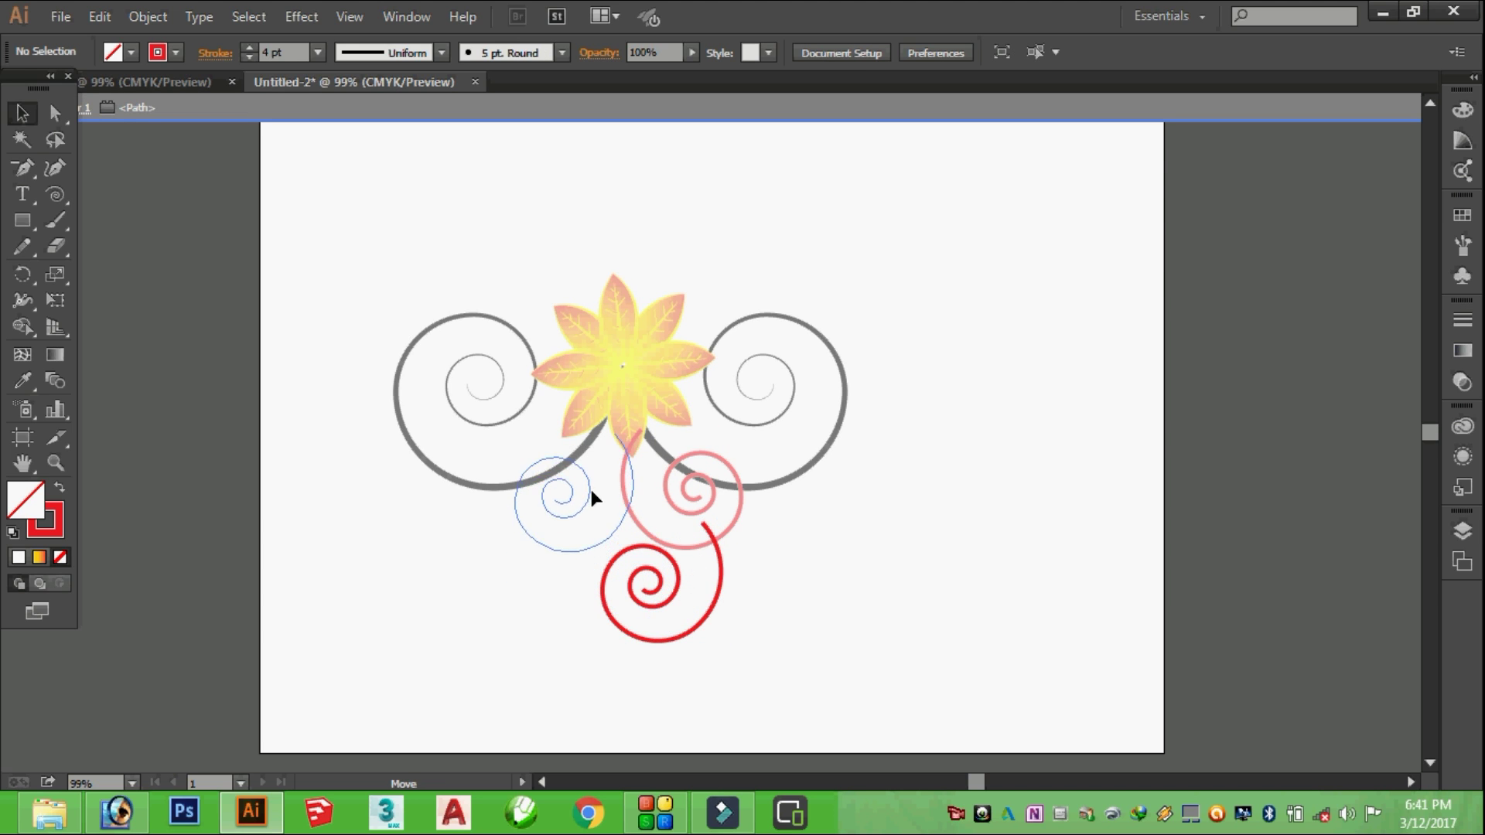
pyautogui.moveTo(591, 489); pyautogui.dragTo(598, 487)
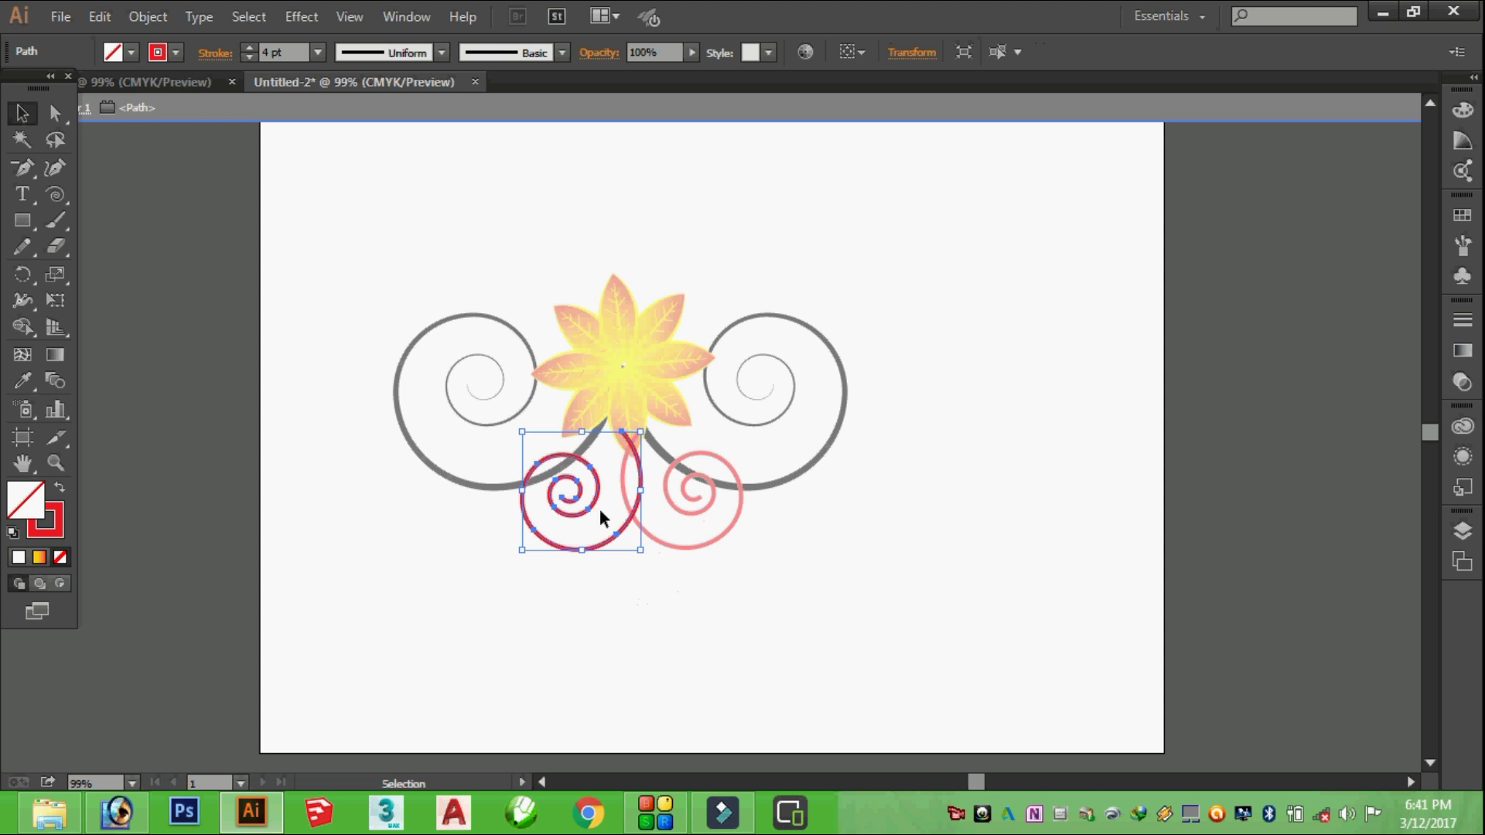
pyautogui.doubleClick(732, 601)
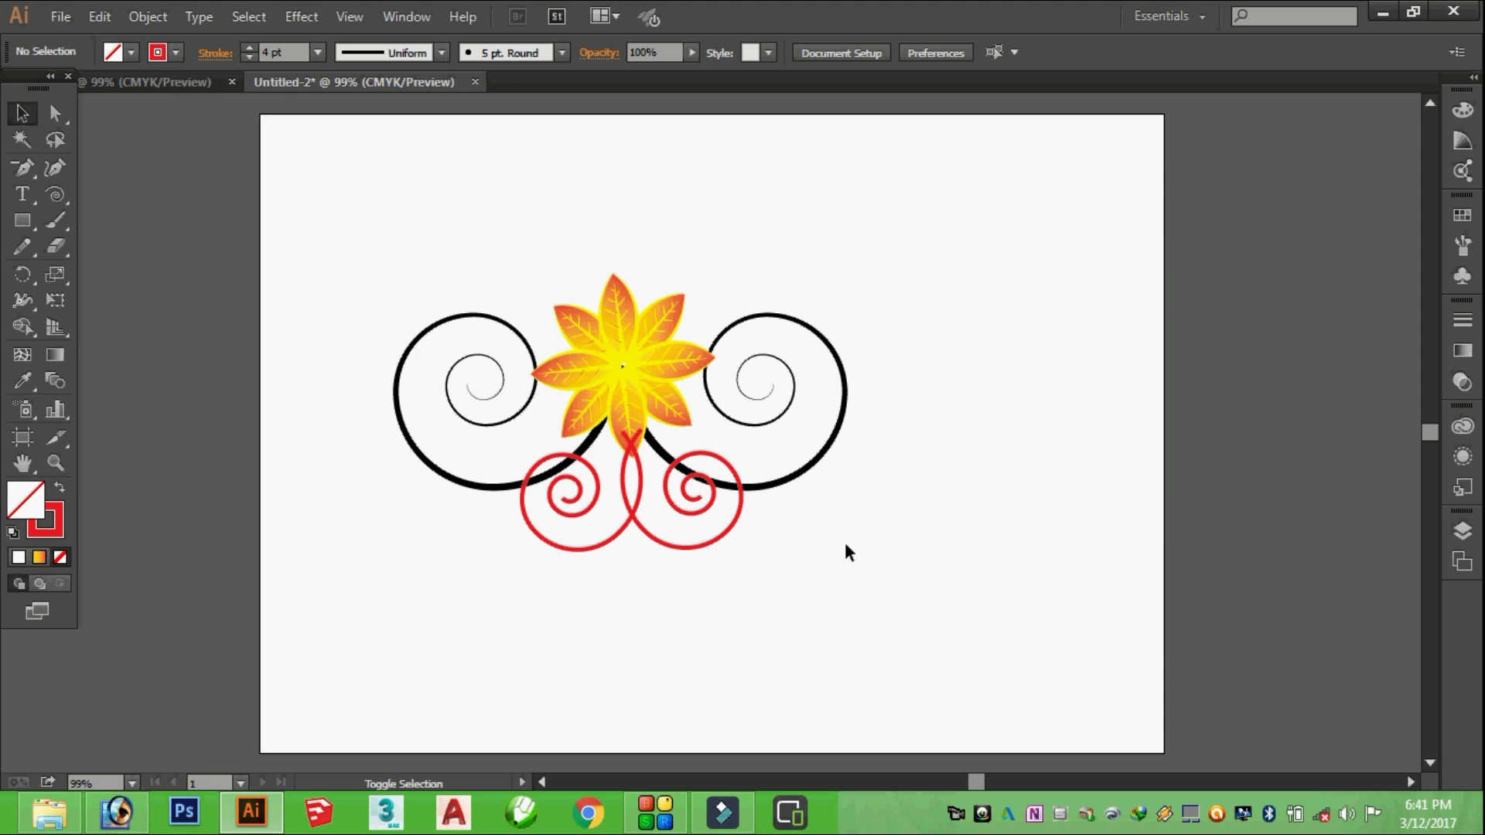
# Send the right and left red spirals behind the flower with Ctrl+[, then deselect
pyautogui.click(635, 528)
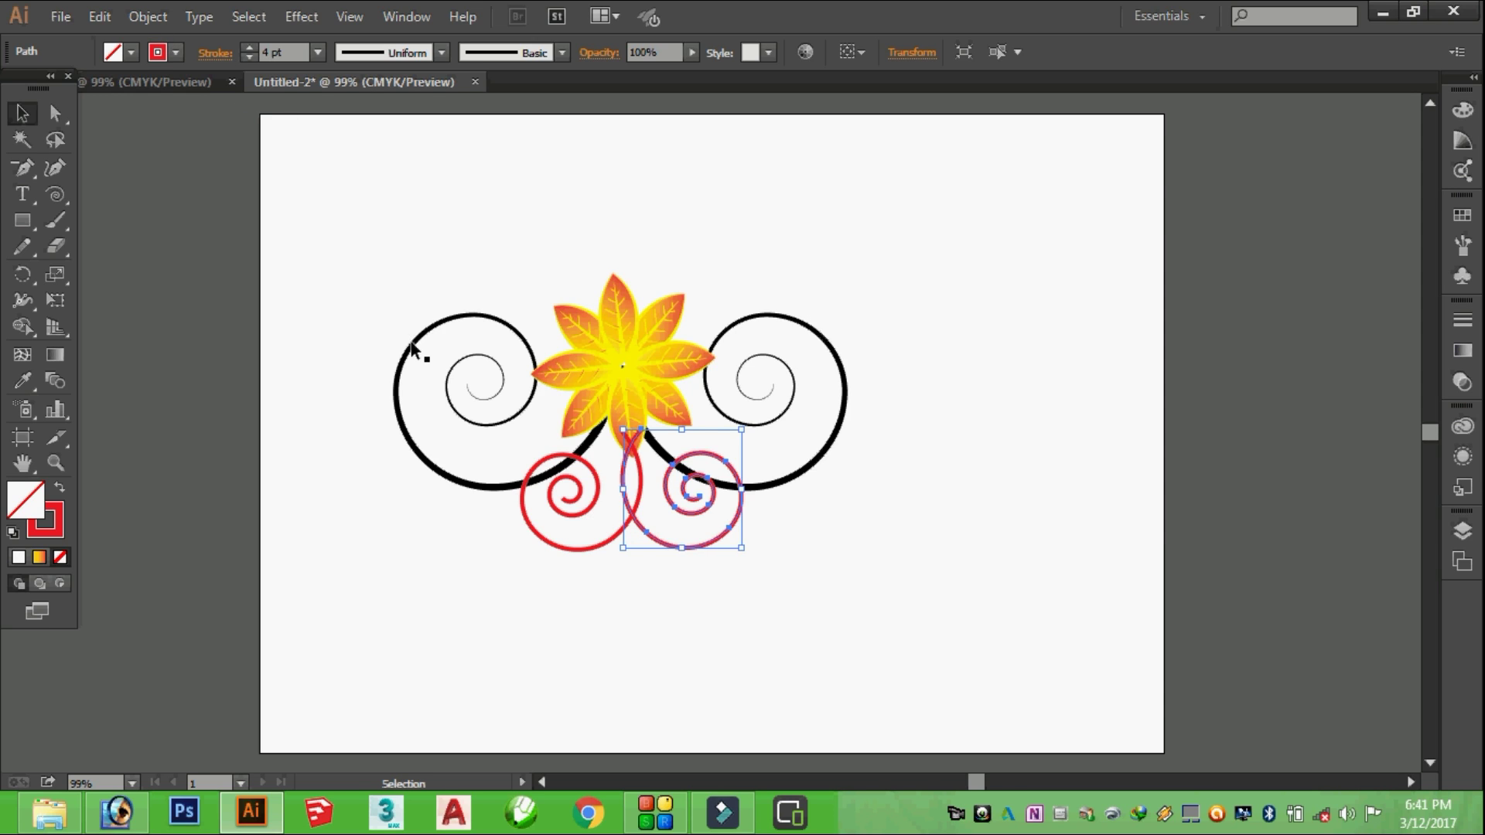
pyautogui.press('a')
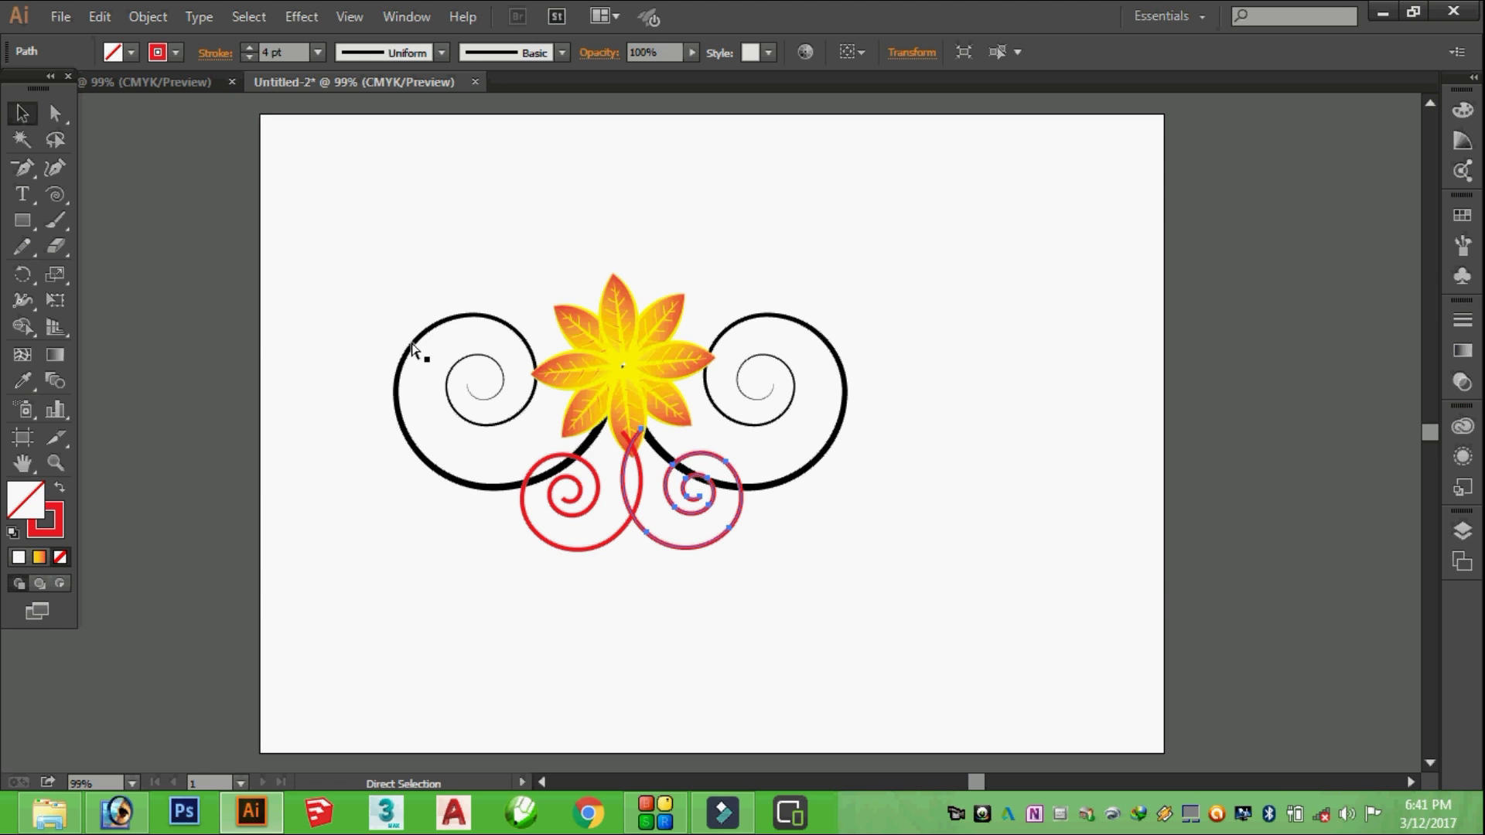
pyautogui.press('v')
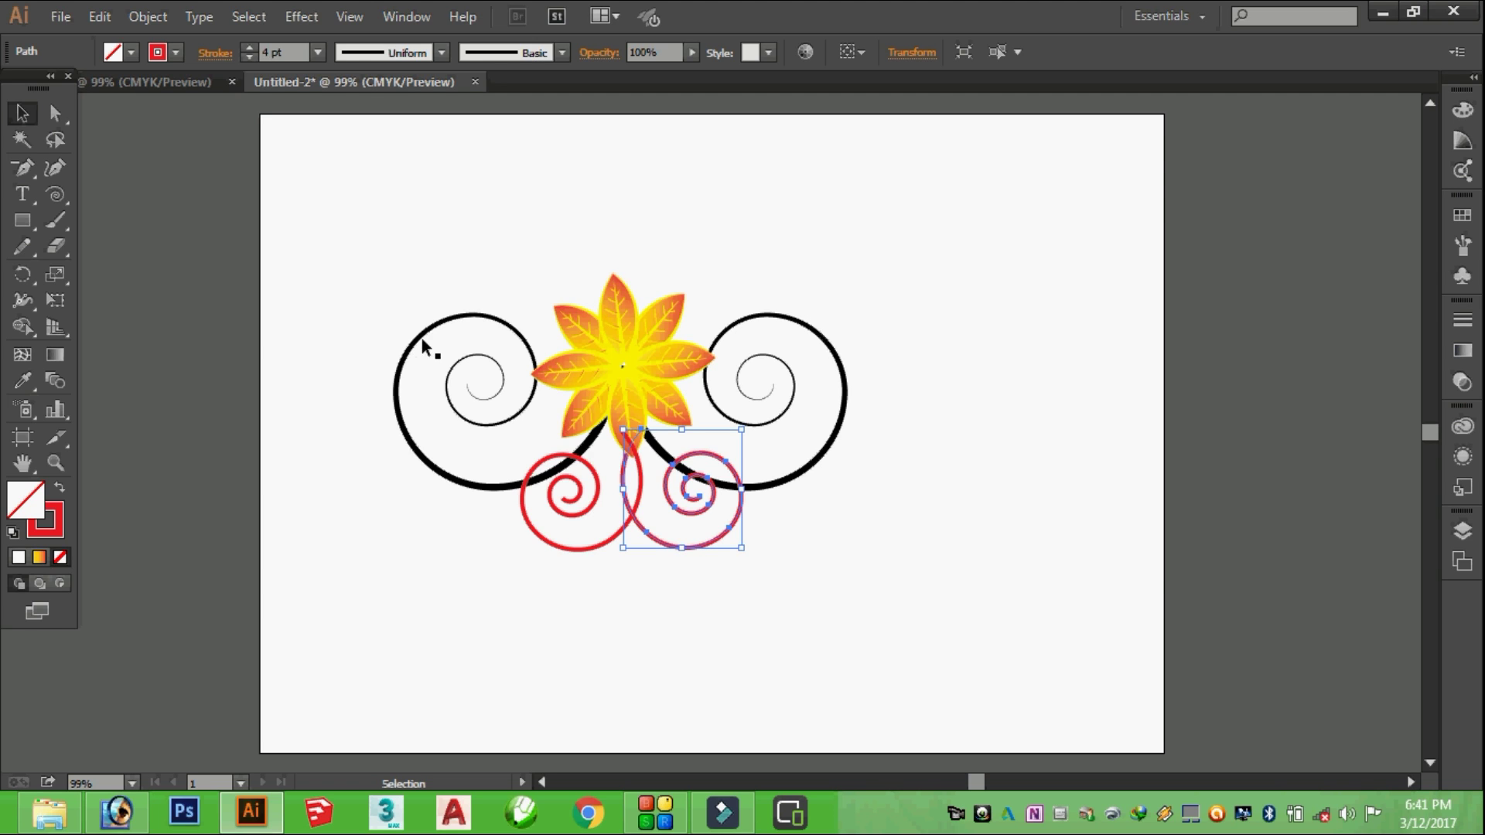
pyautogui.click(559, 512)
pyautogui.press('a')
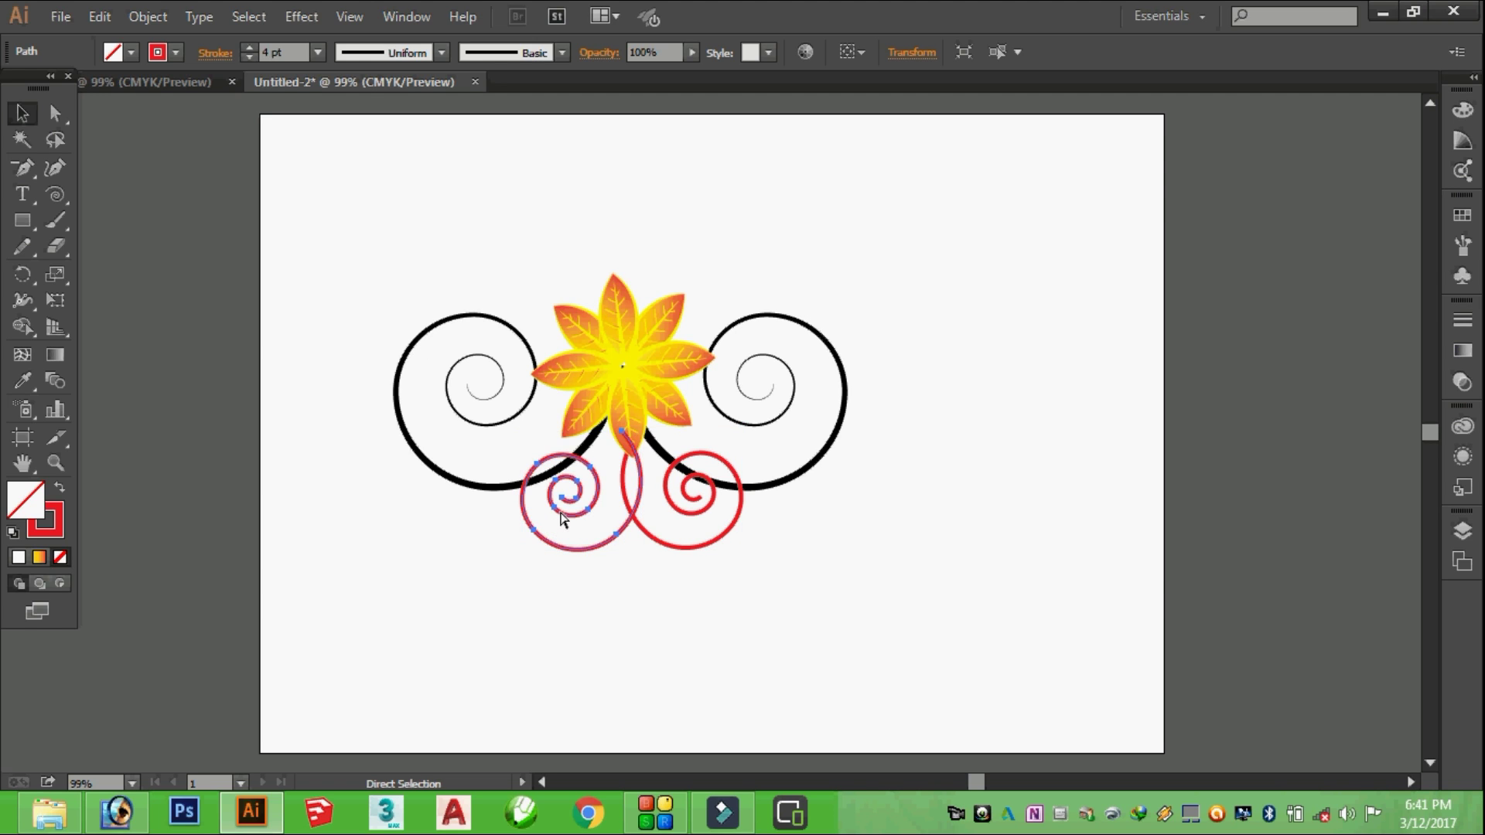
pyautogui.press('v')
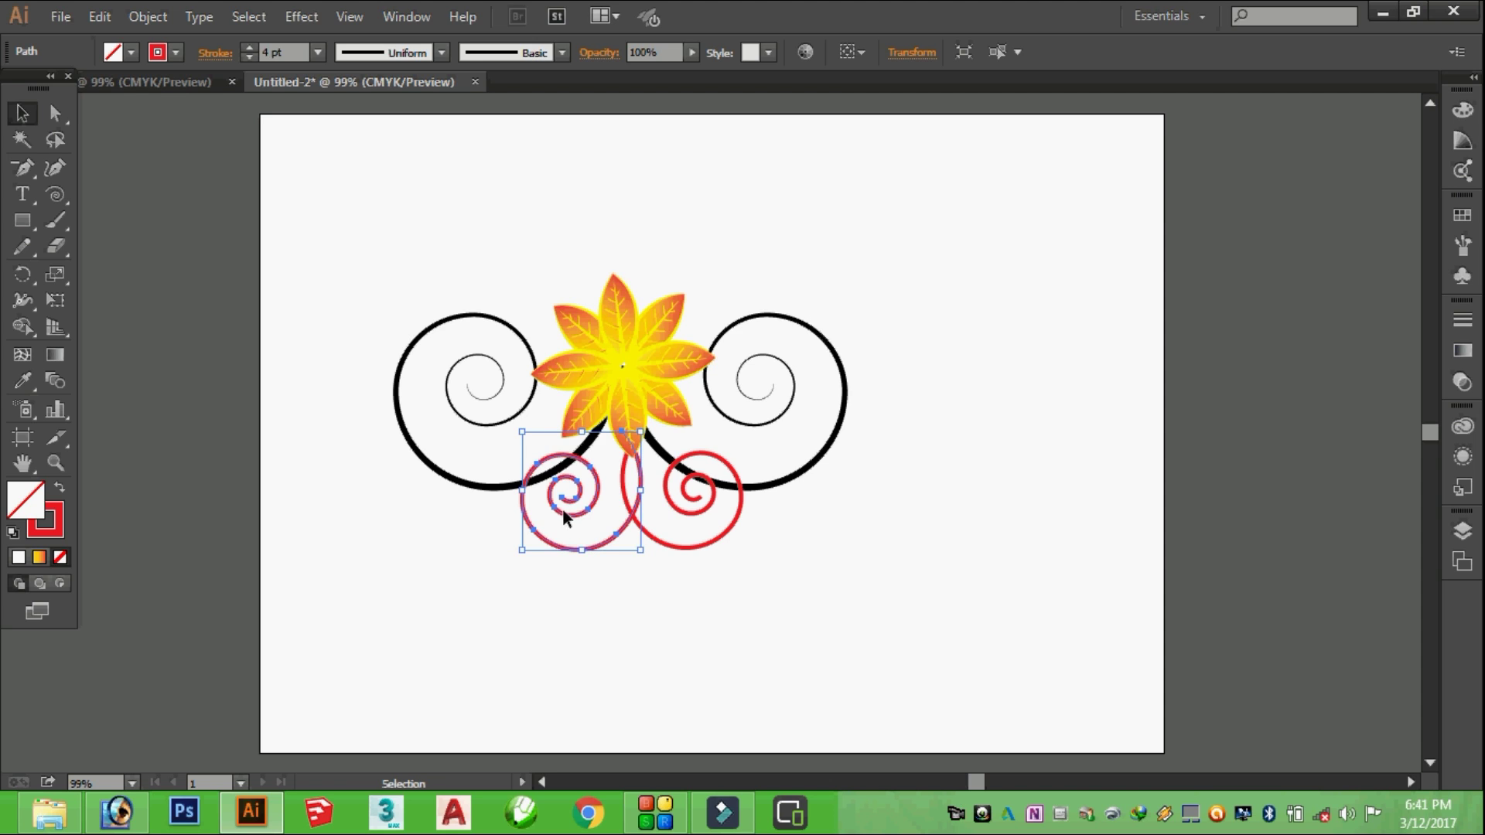
pyautogui.click(712, 584)
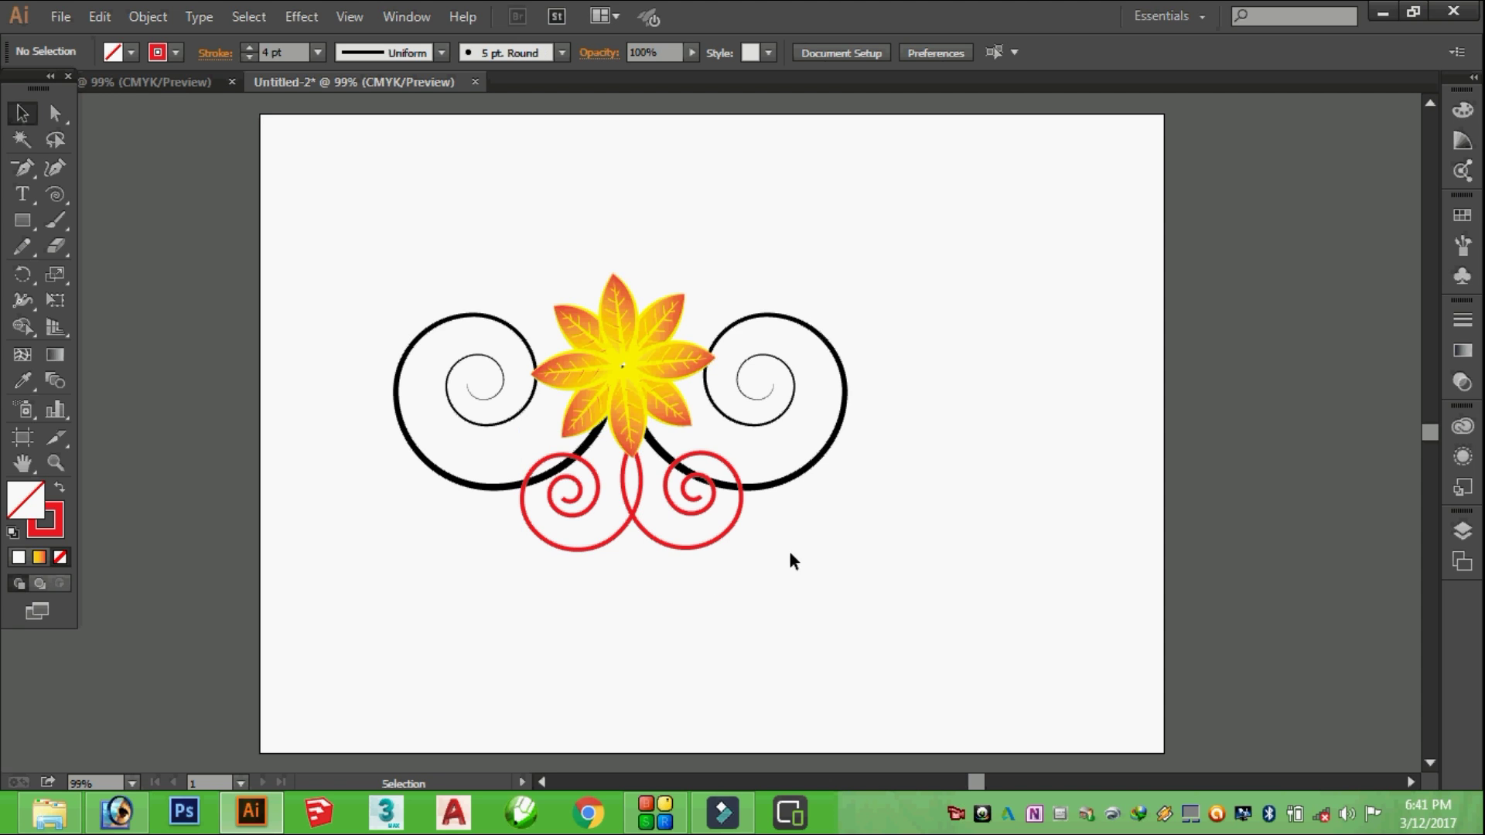
# Change the right and left black spirals' stroke to the yellow swatch
pyautogui.click(805, 467)
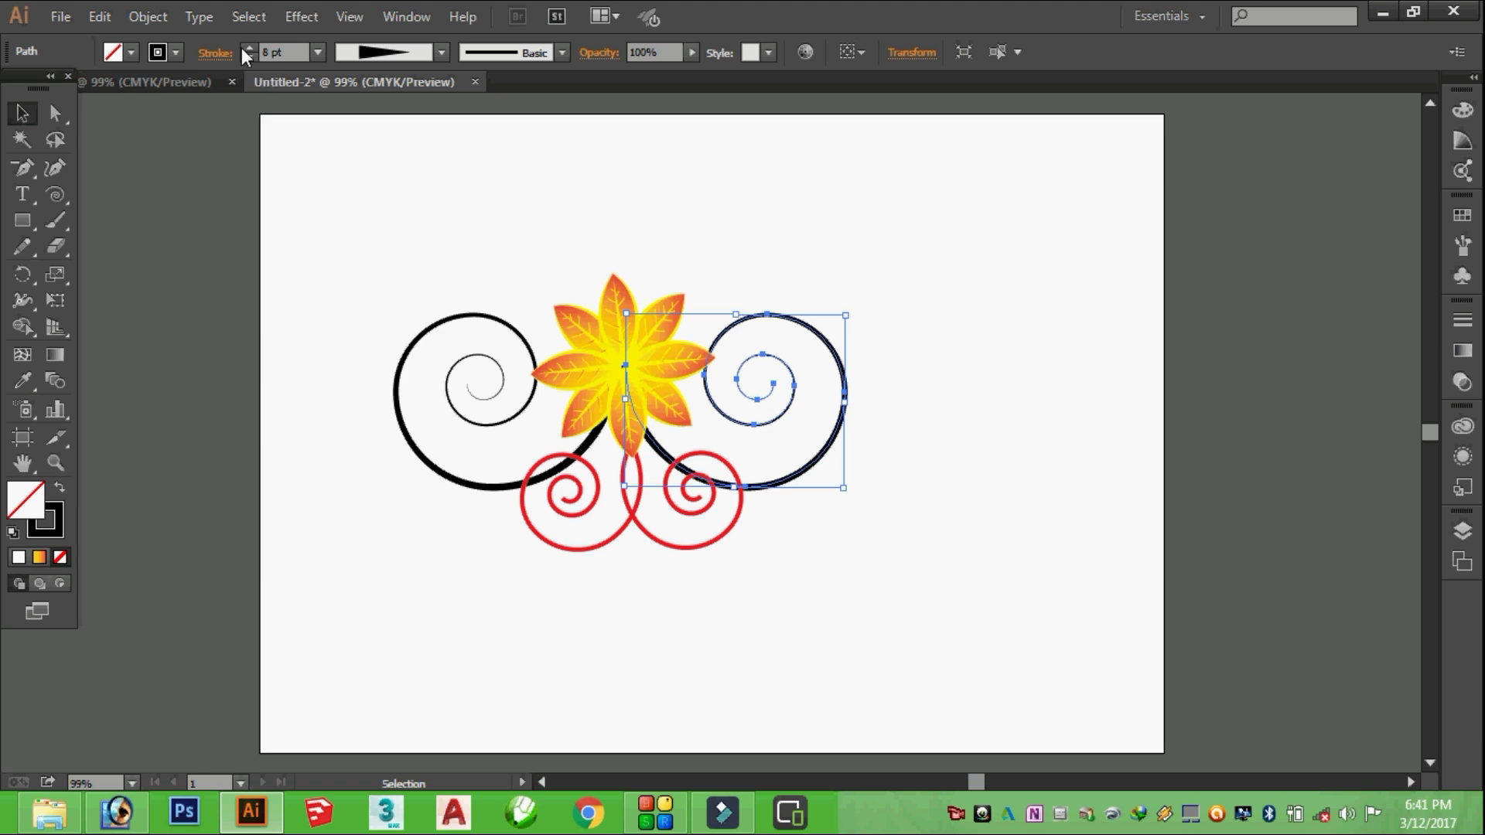
pyautogui.click(175, 52)
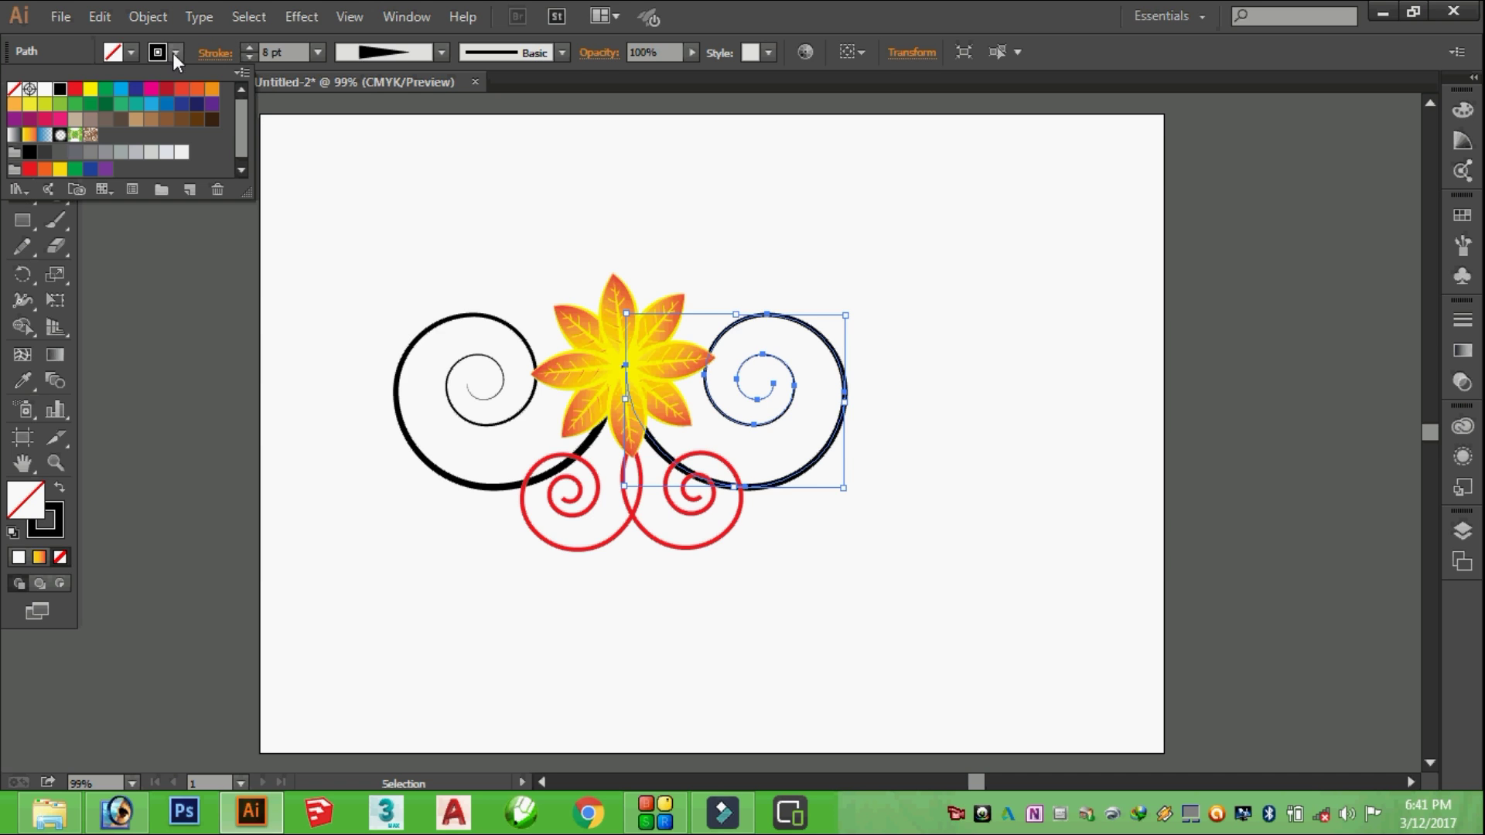
pyautogui.click(93, 94)
pyautogui.click(449, 329)
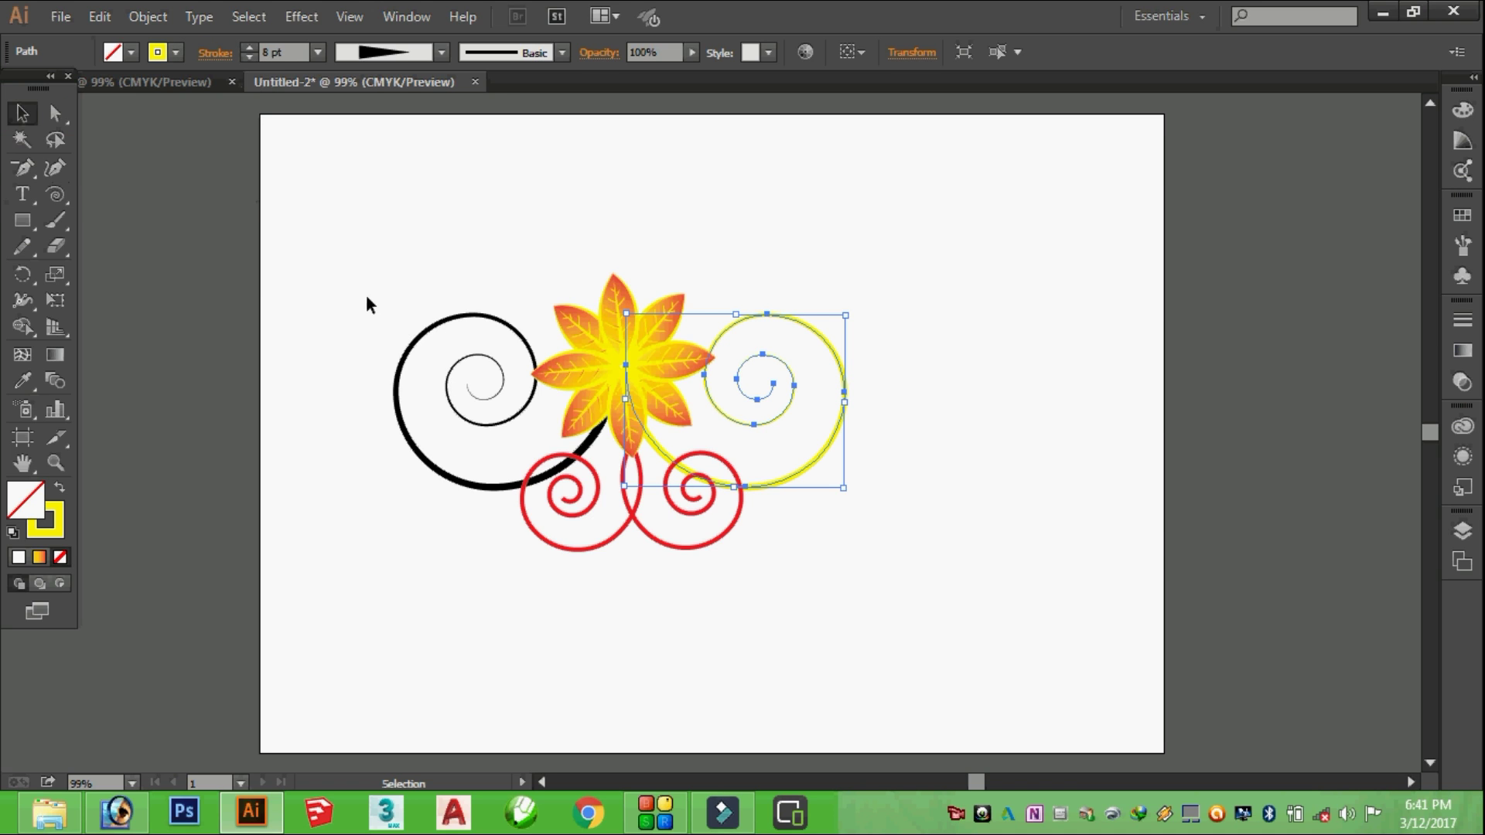
pyautogui.click(416, 338)
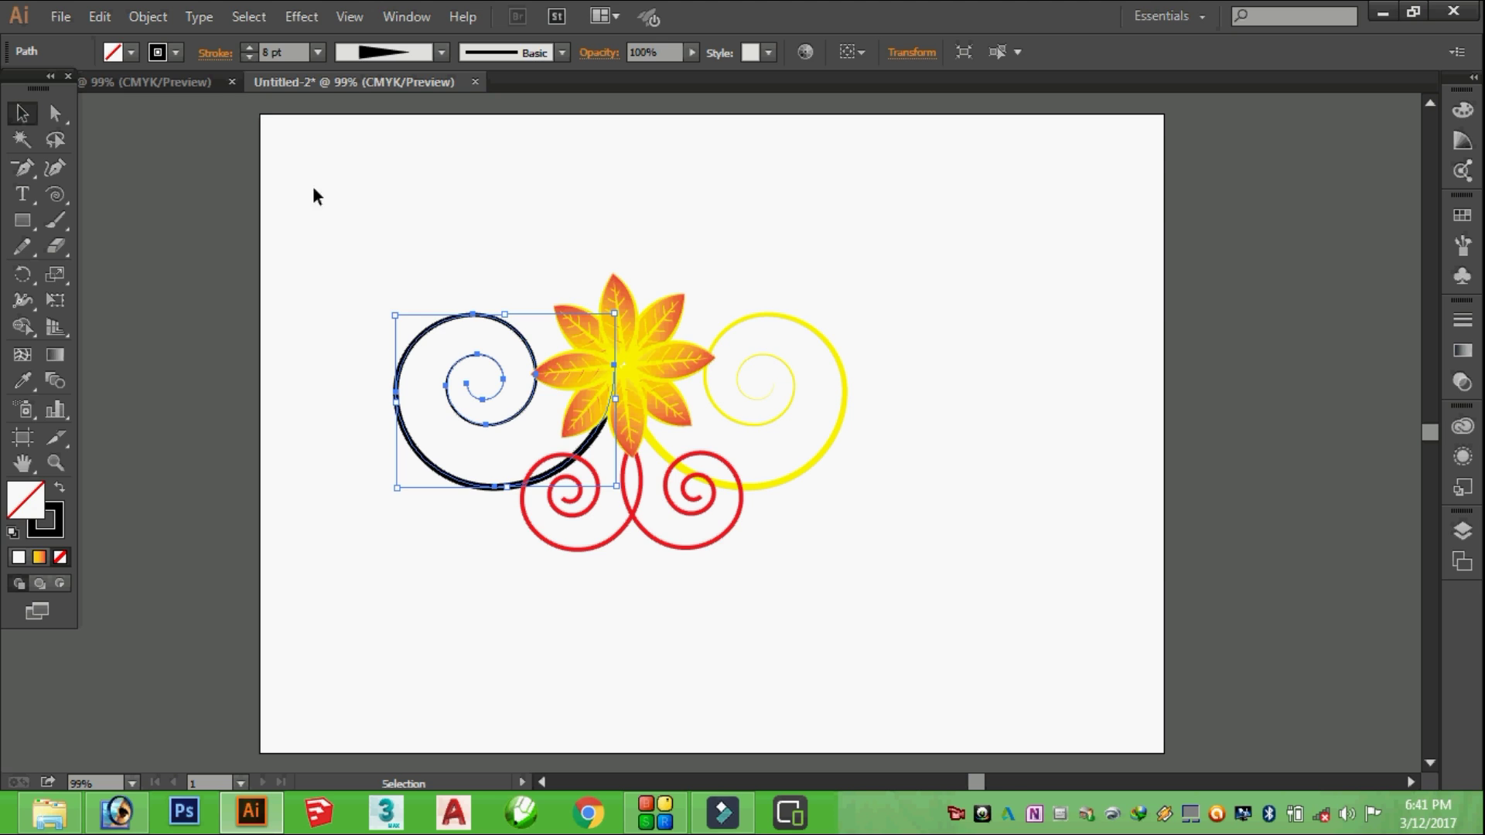
pyautogui.click(175, 51)
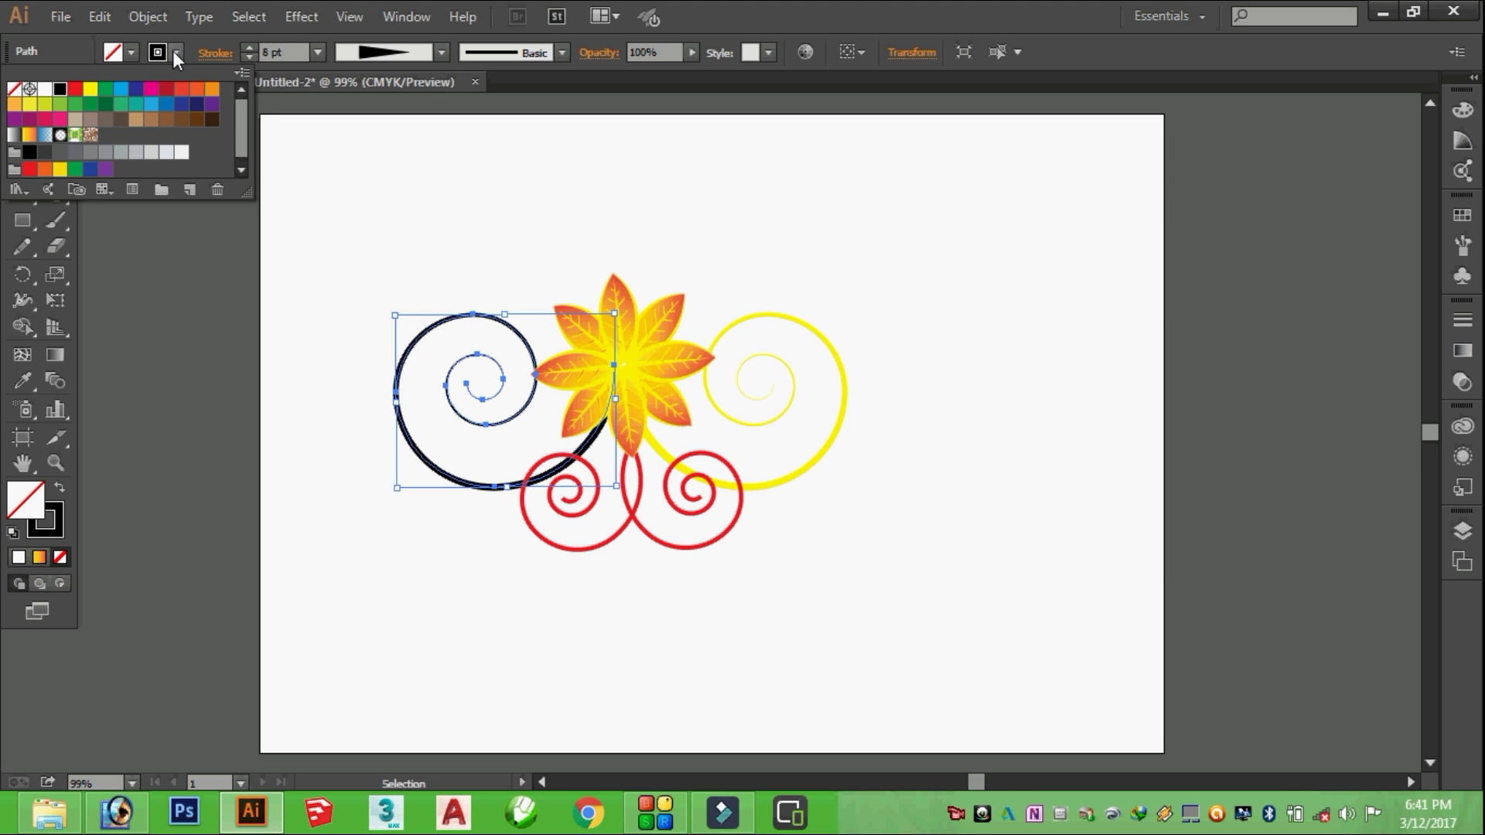
pyautogui.click(94, 89)
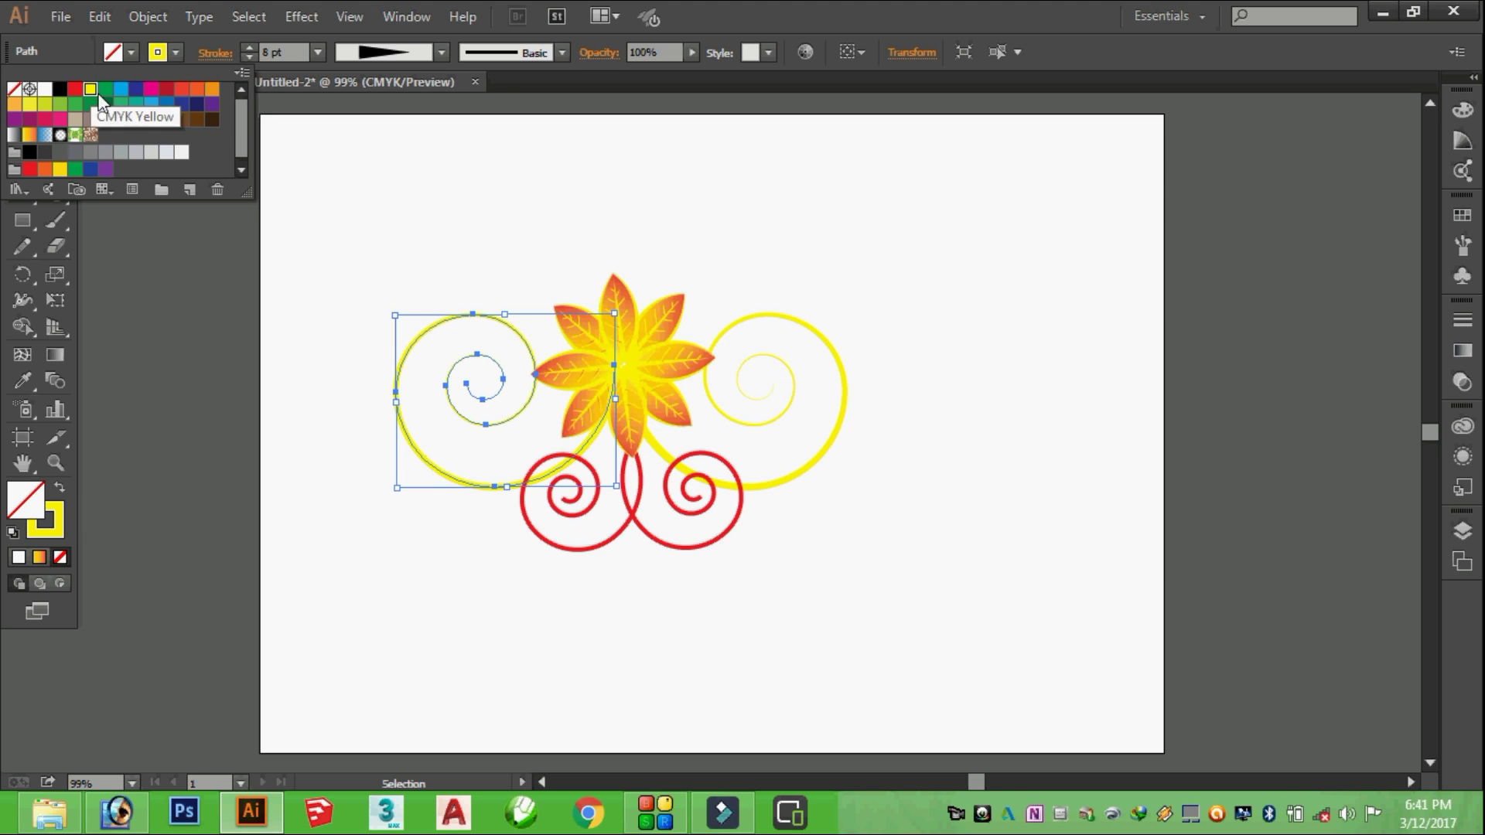
pyautogui.click(806, 636)
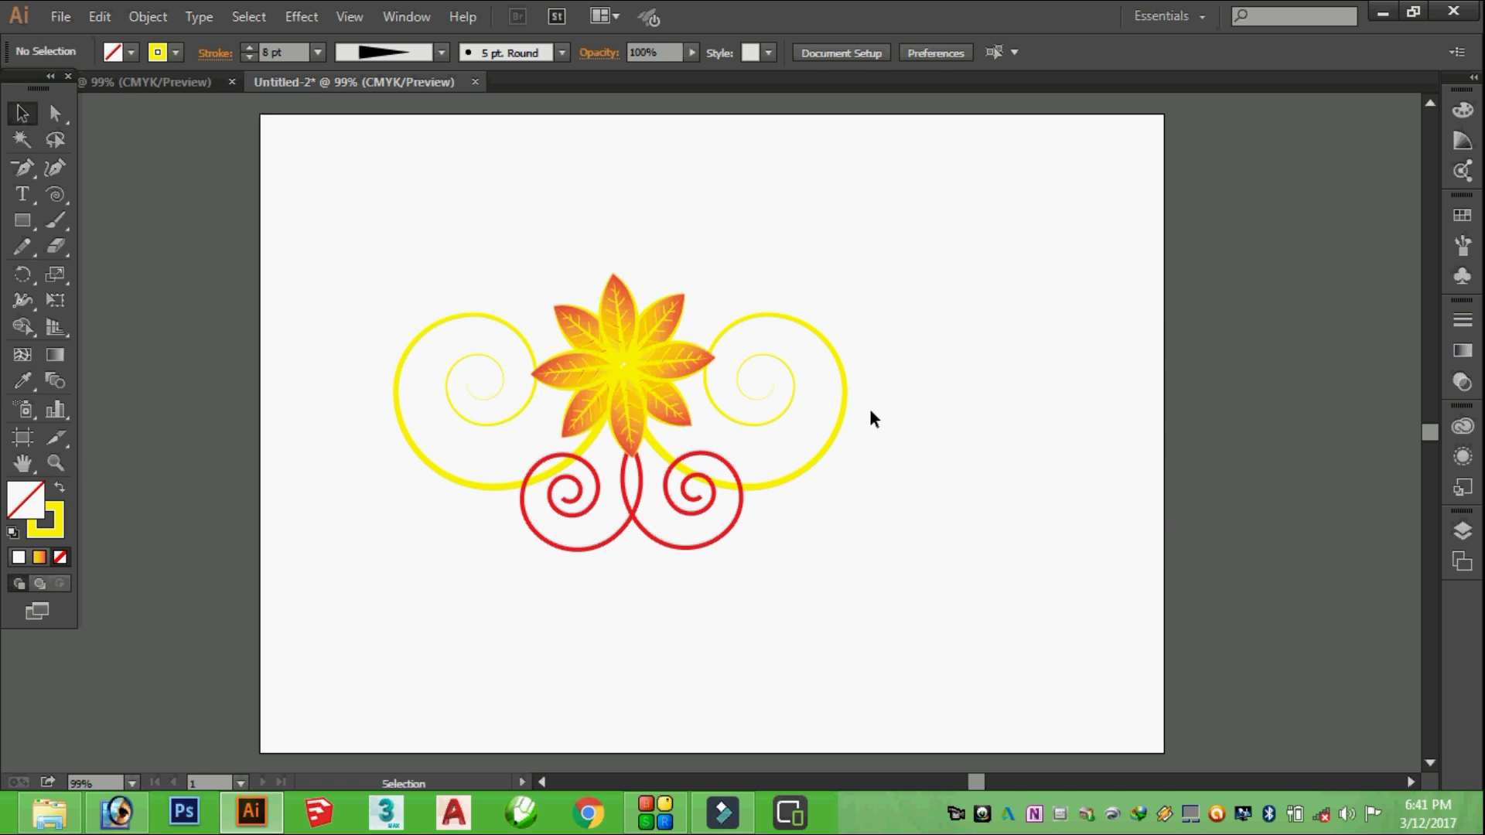
# Select all the ornament artwork, group it, and paste a duplicate copy
pyautogui.moveTo(921, 263); pyautogui.dragTo(345, 569)
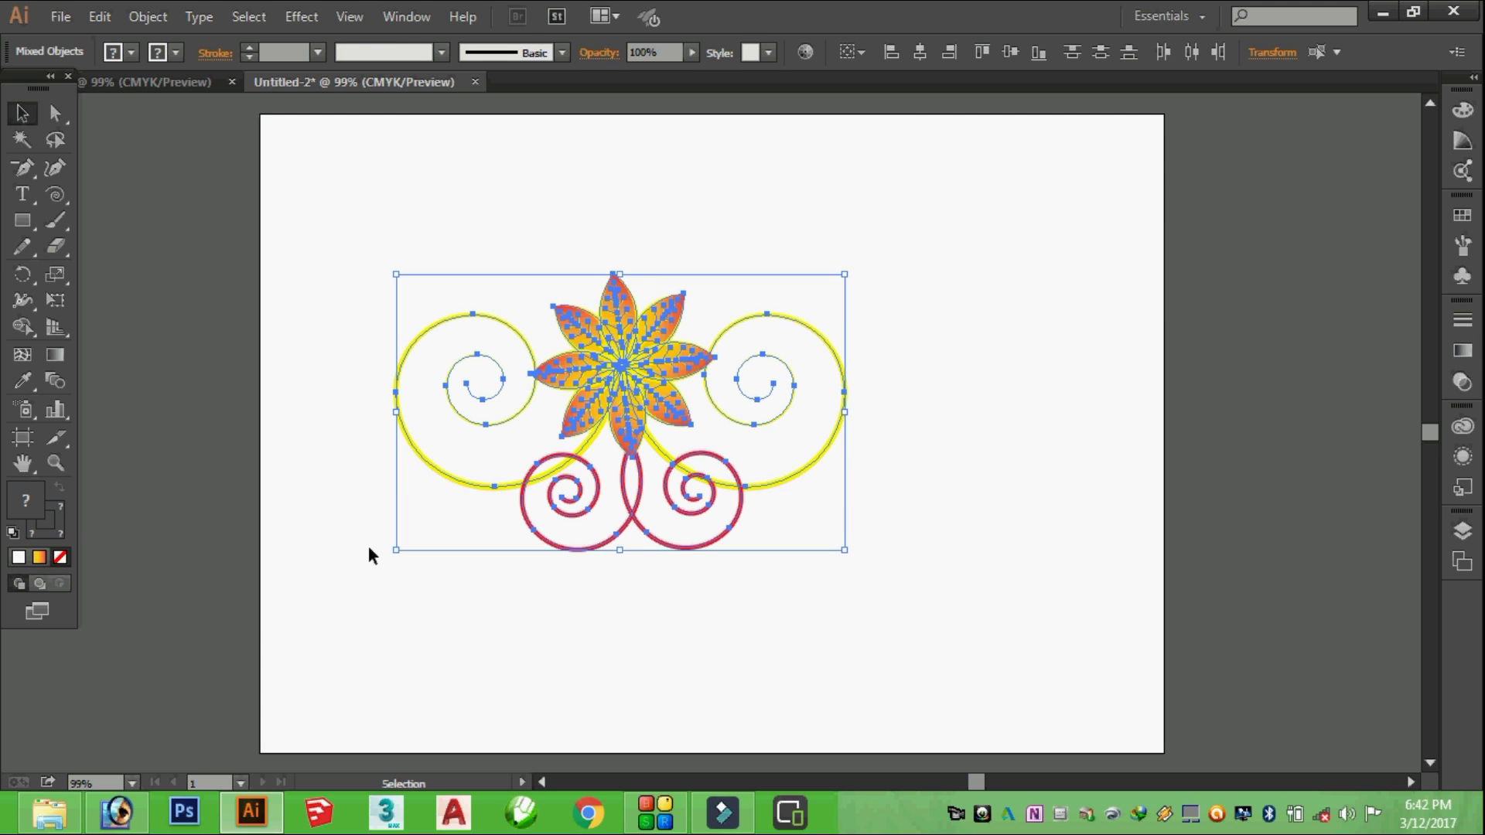
pyautogui.hotkey('ctrl', 'g')
pyautogui.press('ctrl')
pyautogui.hotkey('ctrl', 'v')
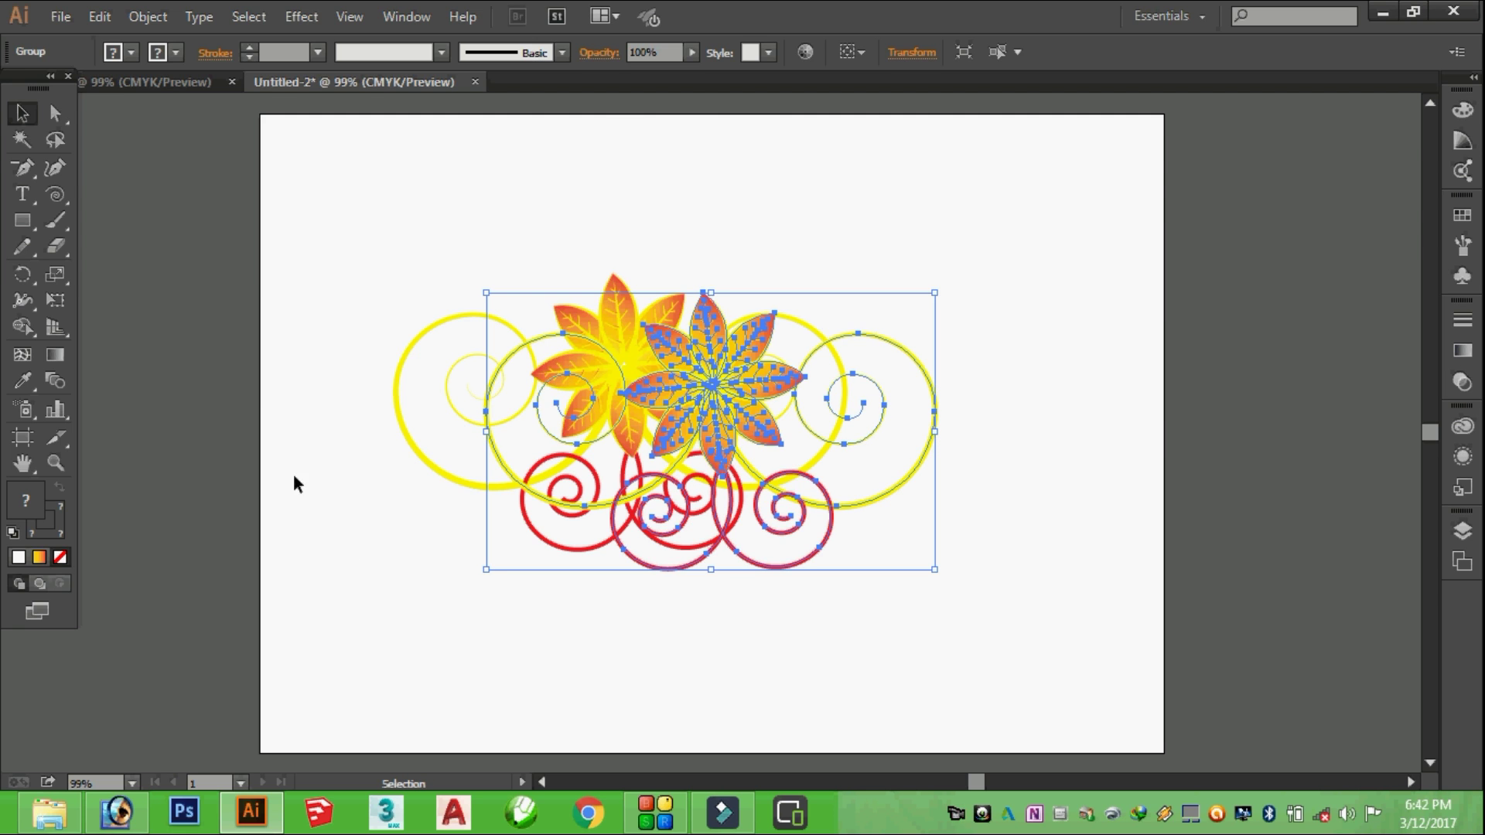
# Flip the copy vertically and shrink it to a smaller, flatter version near the page top
pyautogui.moveTo(709, 569)
pyautogui.mouseDown()
pyautogui.moveTo(709, 434)
pyautogui.moveTo(670, 128)
pyautogui.mouseUp()
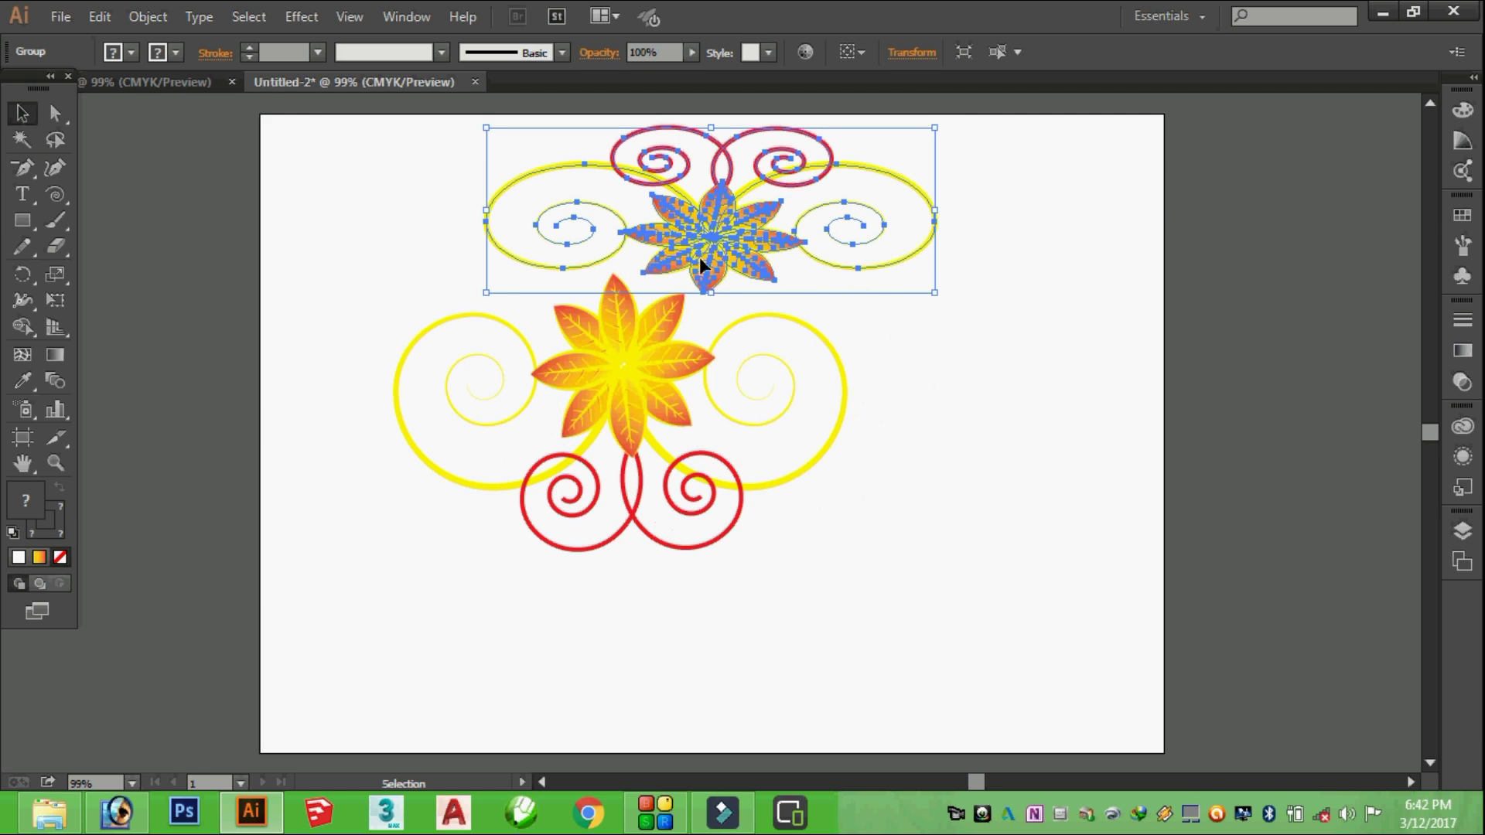
pyautogui.moveTo(713, 294); pyautogui.dragTo(713, 301)
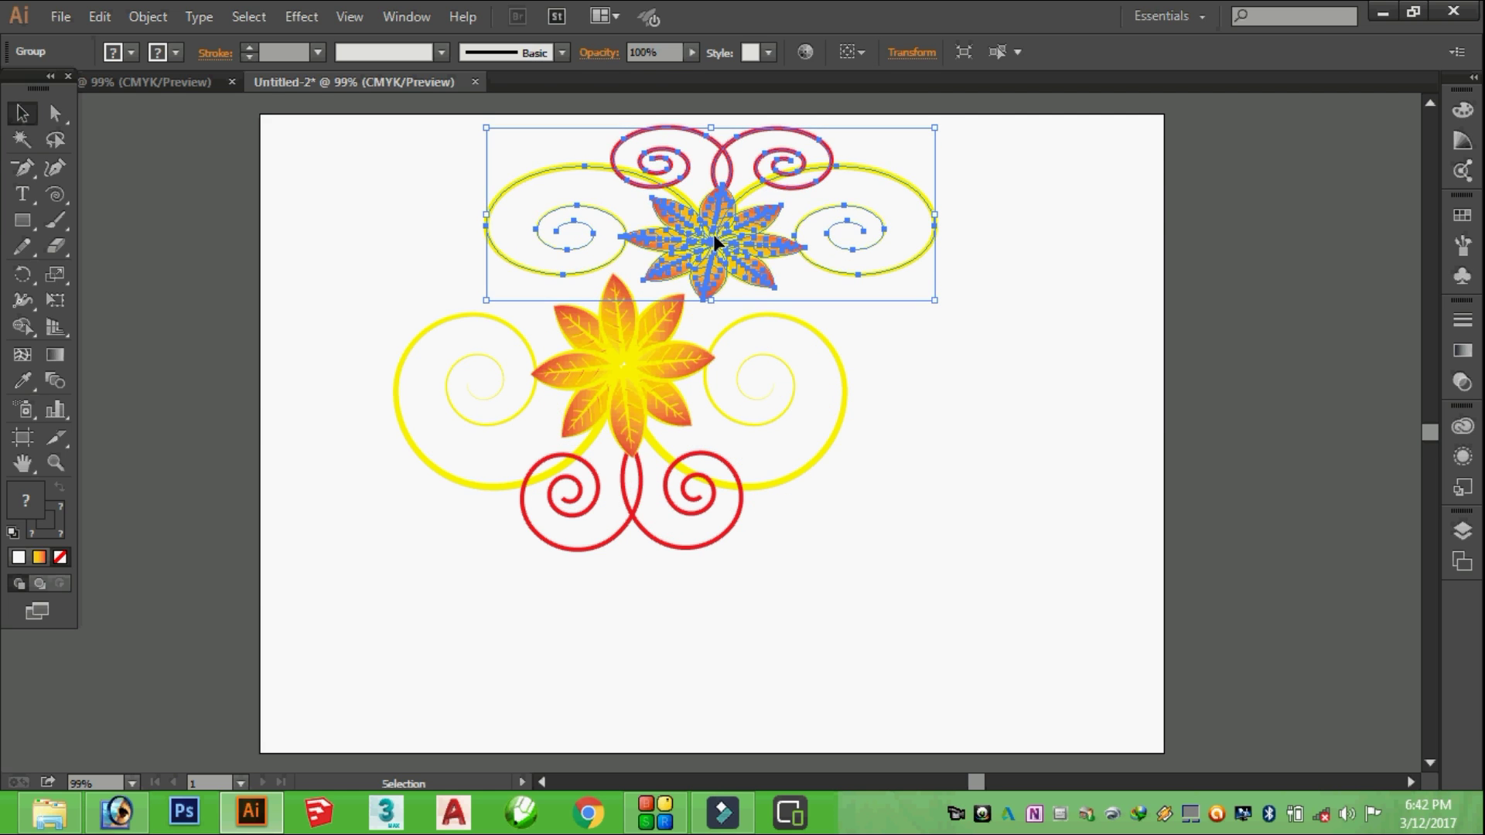
pyautogui.moveTo(486, 128); pyautogui.dragTo(651, 174)
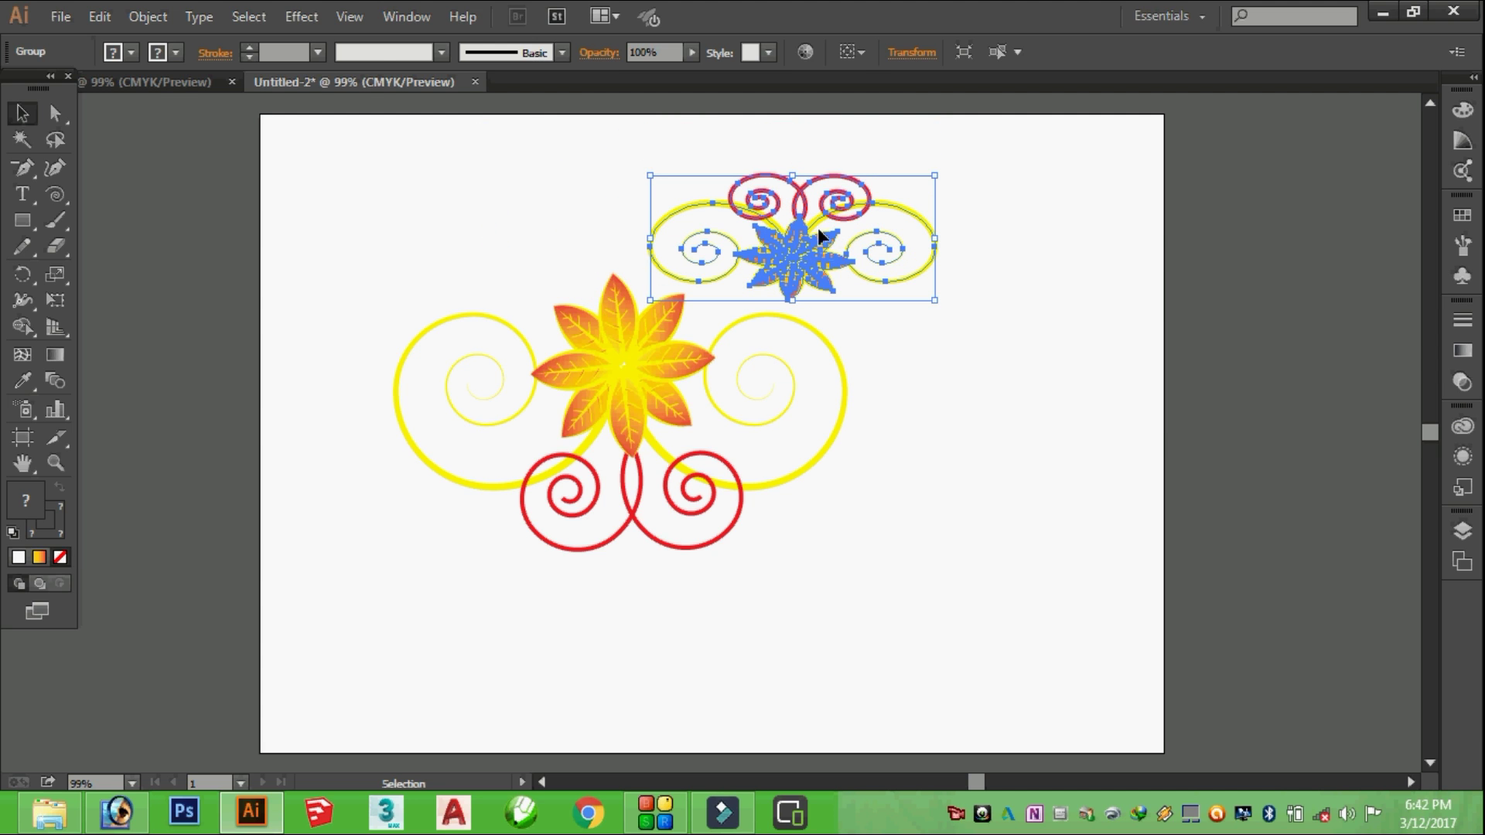
pyautogui.click(949, 384)
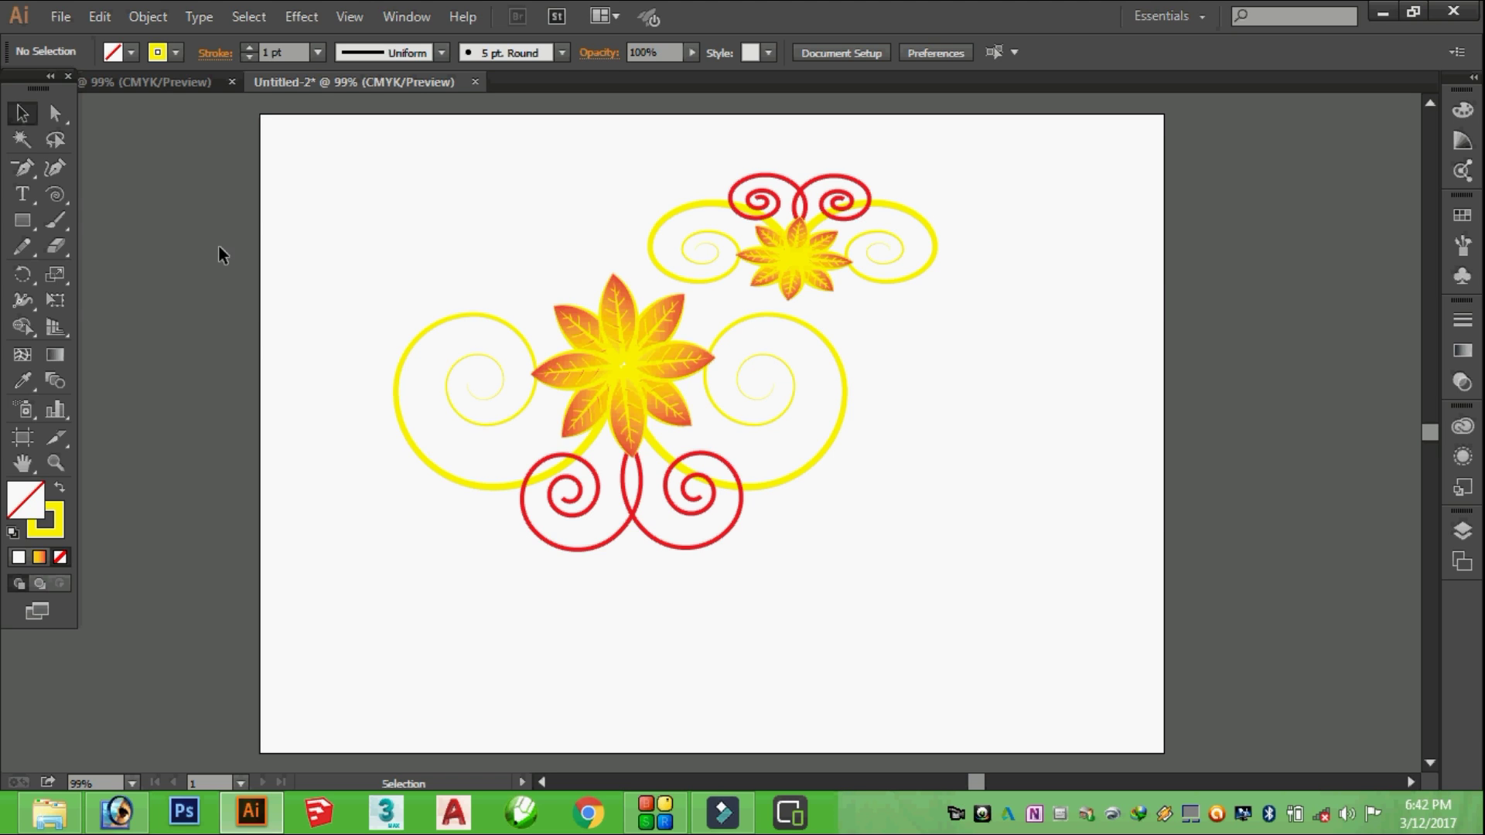
pyautogui.click(66, 202)
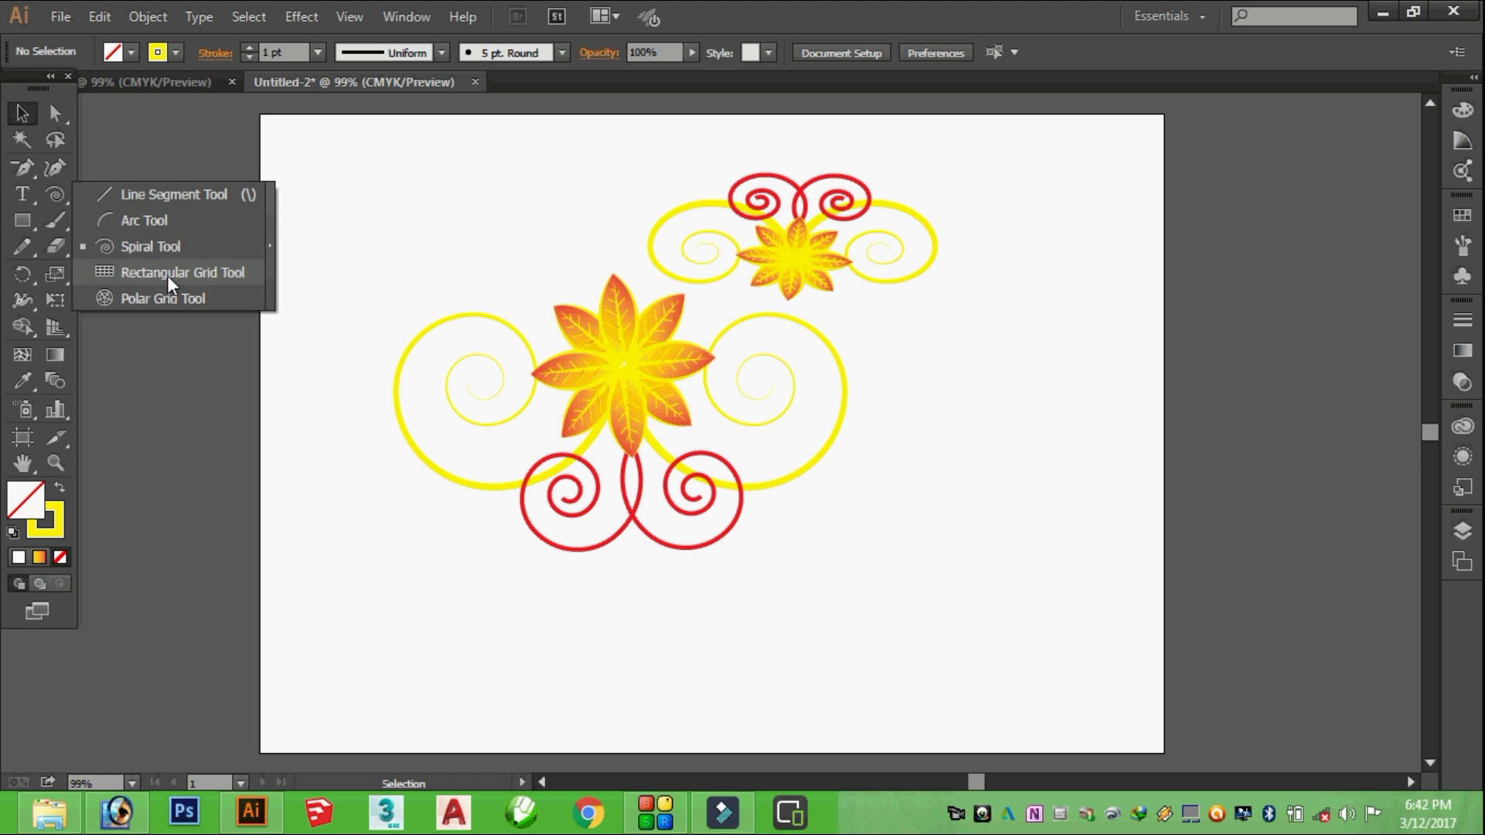